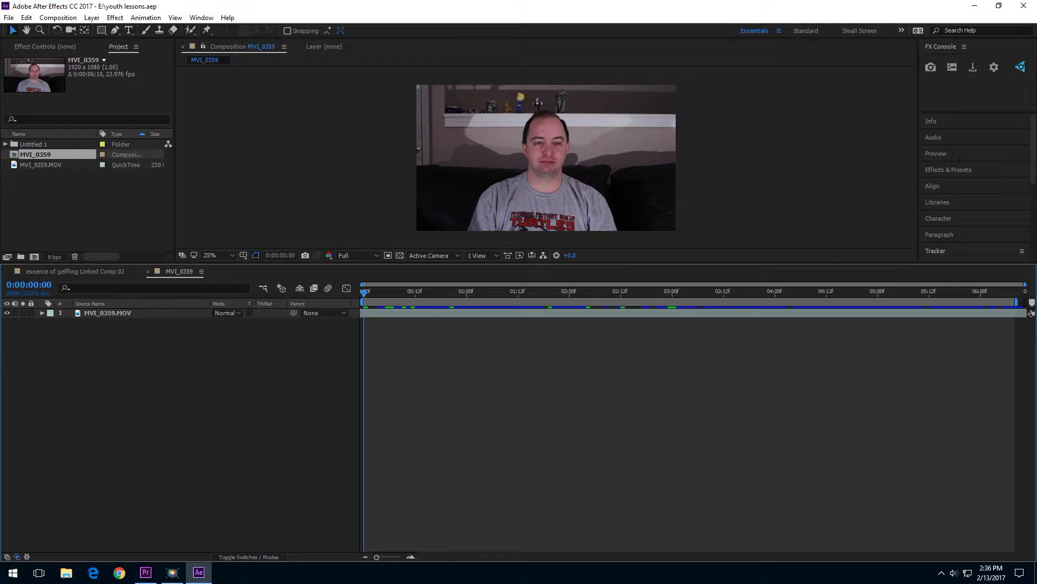
# Duplicate the MVI_0359.MOV layer three times, with the preview enlarged on the face.
pyautogui.press('.')
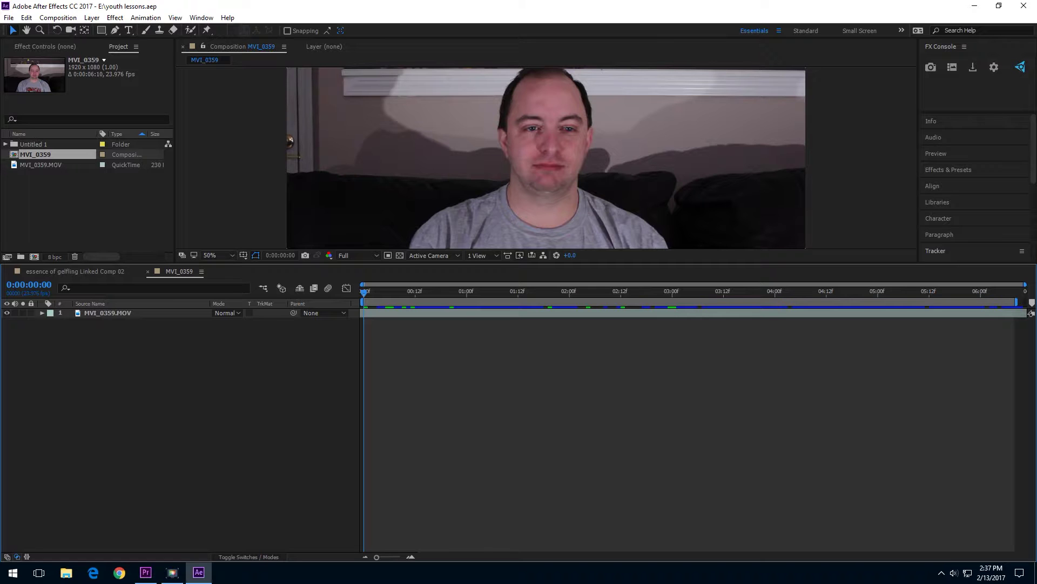
pyautogui.press('space')
pyautogui.moveTo(583, 206); pyautogui.dragTo(580, 235)
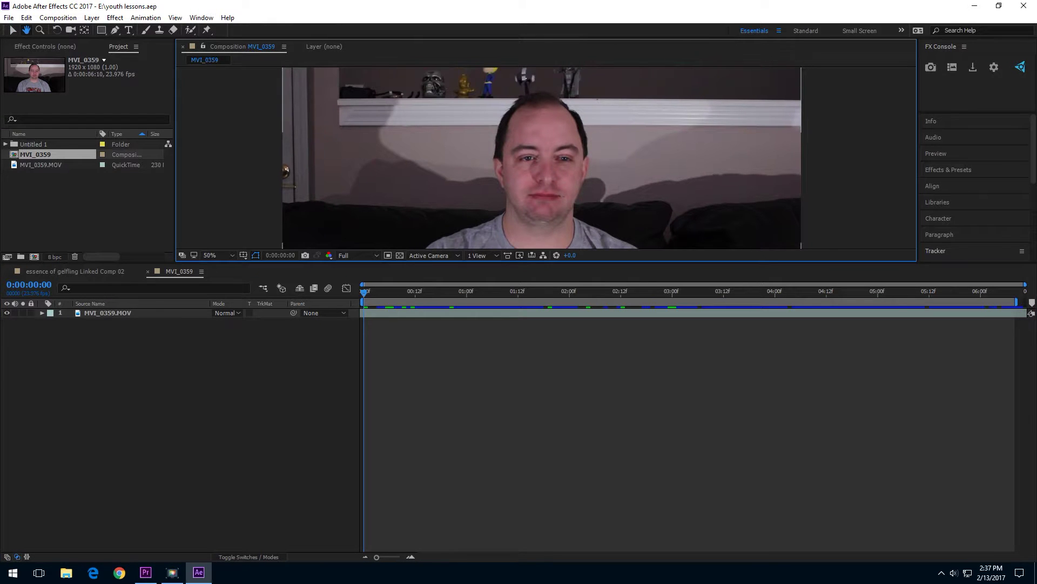
pyautogui.scroll(1, 579, 236)
pyautogui.press(',')
pyautogui.press('v')
pyautogui.click(108, 313)
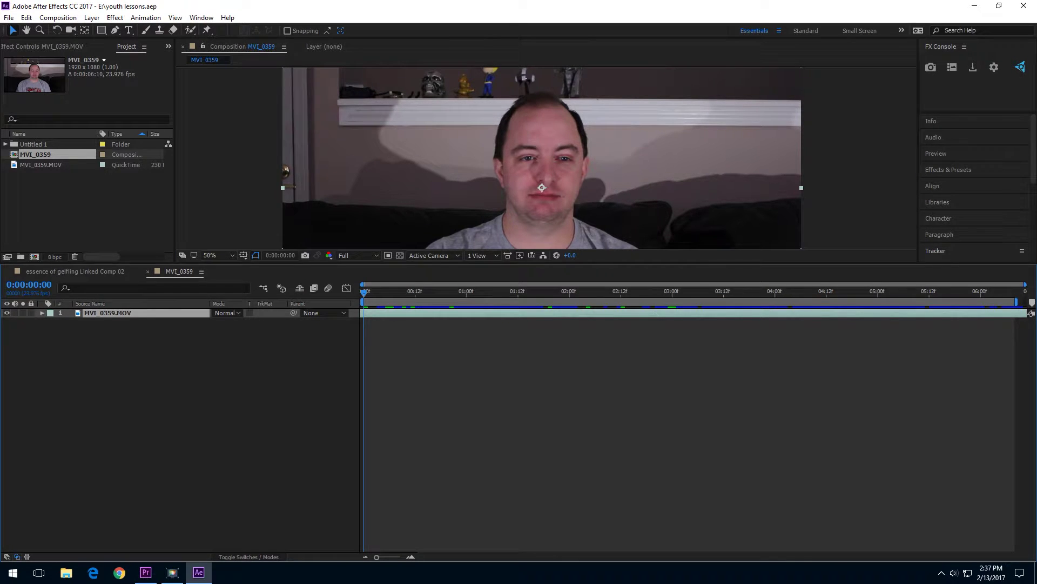
pyautogui.hotkey('ctrl', 'd')
pyautogui.hotkey('ctrl', 'd')
pyautogui.hotkey('ctrl', 'd')
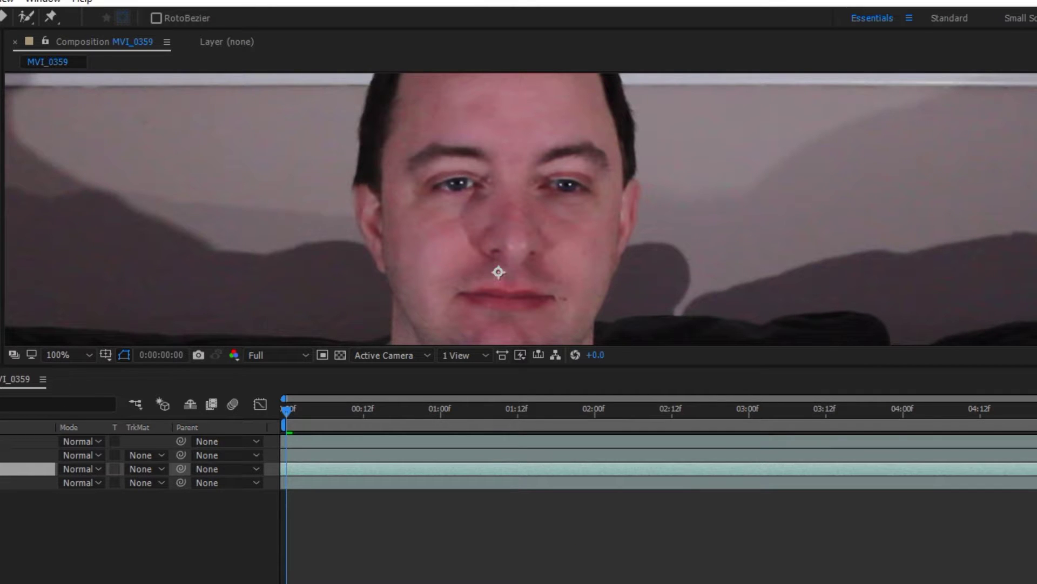
# On the third layer, draw a closed Pen mask around the bag under the eye on the image's left side.
pyautogui.click(422, 196)
pyautogui.click(488, 200)
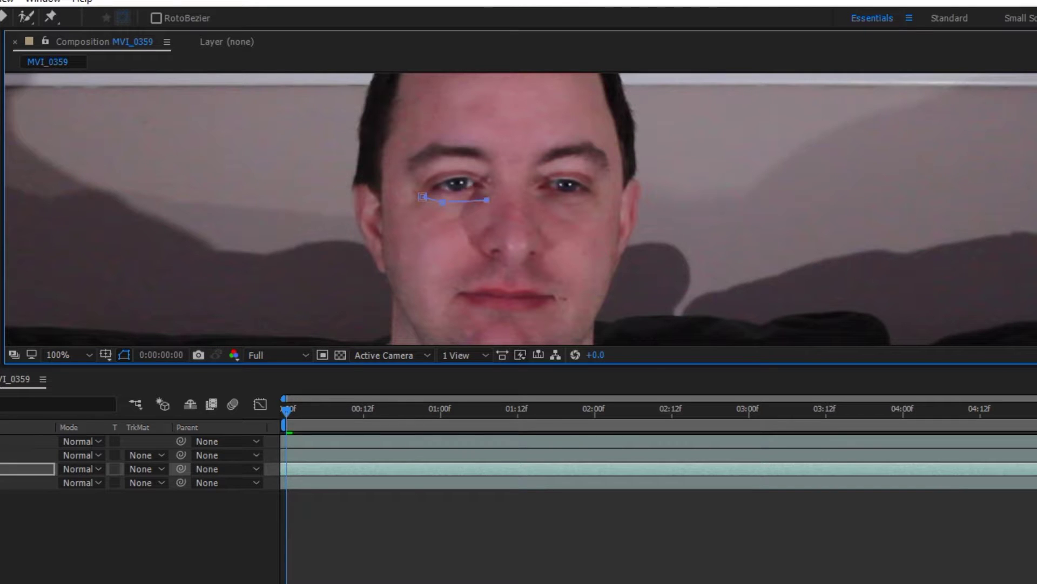
pyautogui.click(485, 220)
pyautogui.click(426, 213)
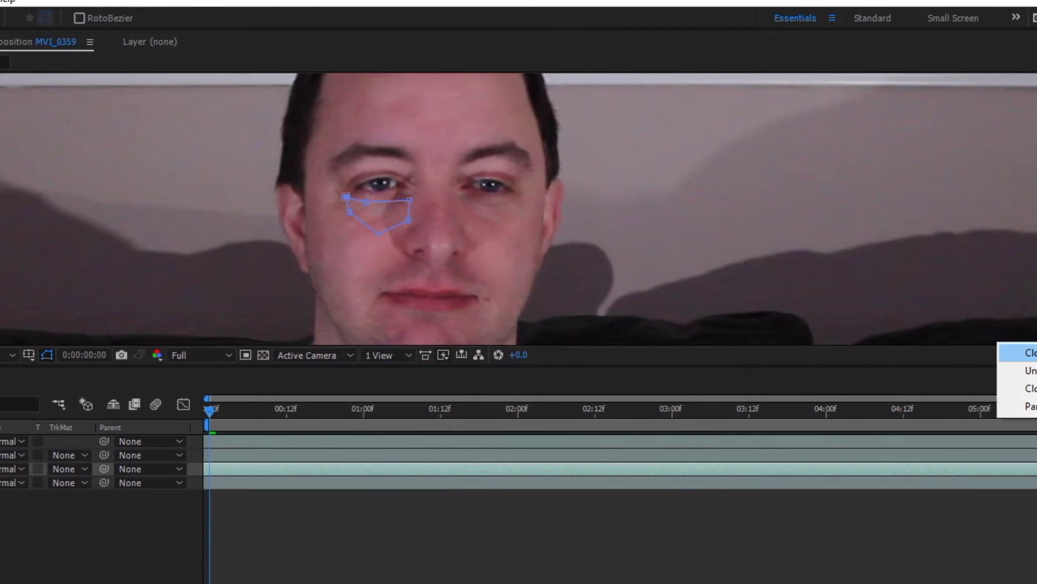
# Track the under-eye mask forward with the Position, Scale, Rotation & Skew method.
pyautogui.press('Escape')
pyautogui.scroll(-5, 1023, 249)
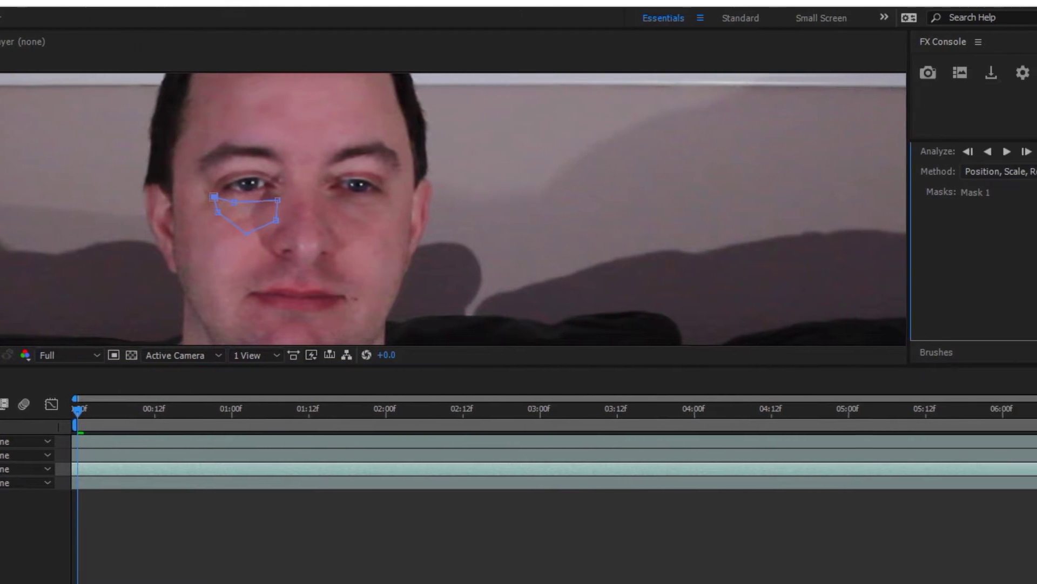
pyautogui.scroll(5, 1024, 249)
pyautogui.moveTo(1033, 196); pyautogui.dragTo(1034, 220)
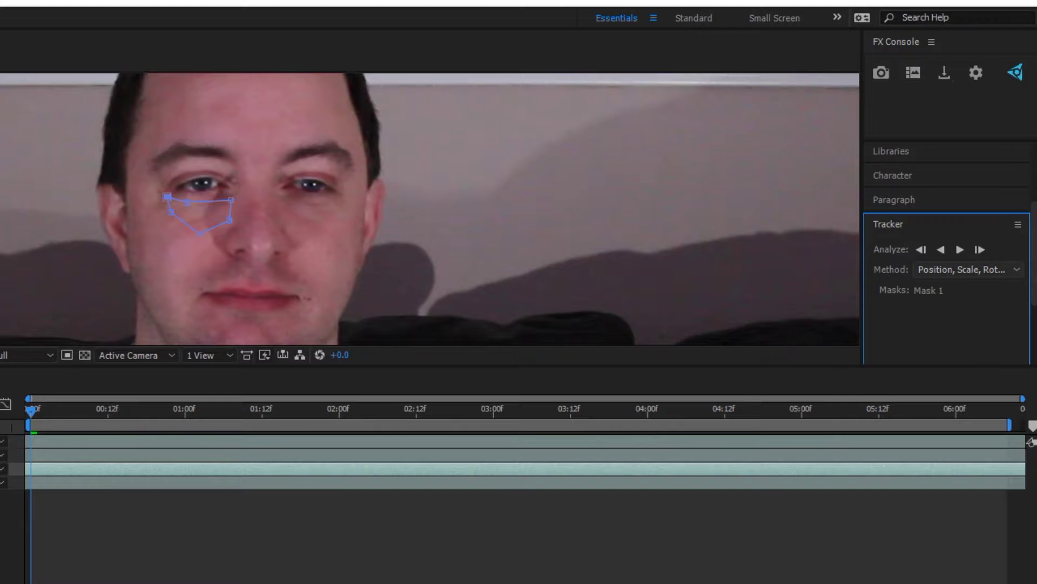
pyautogui.click(968, 269)
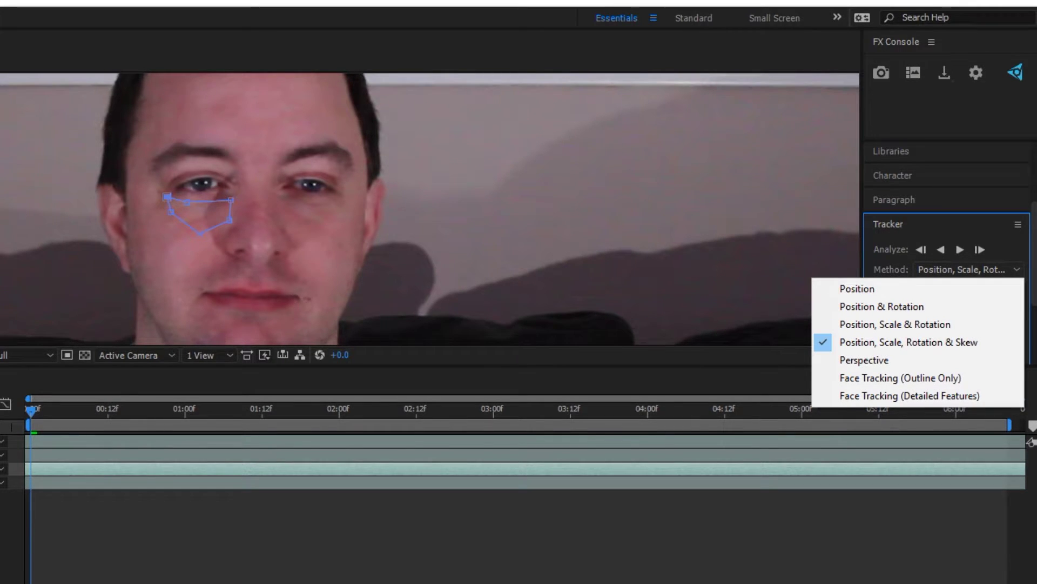
pyautogui.click(969, 270)
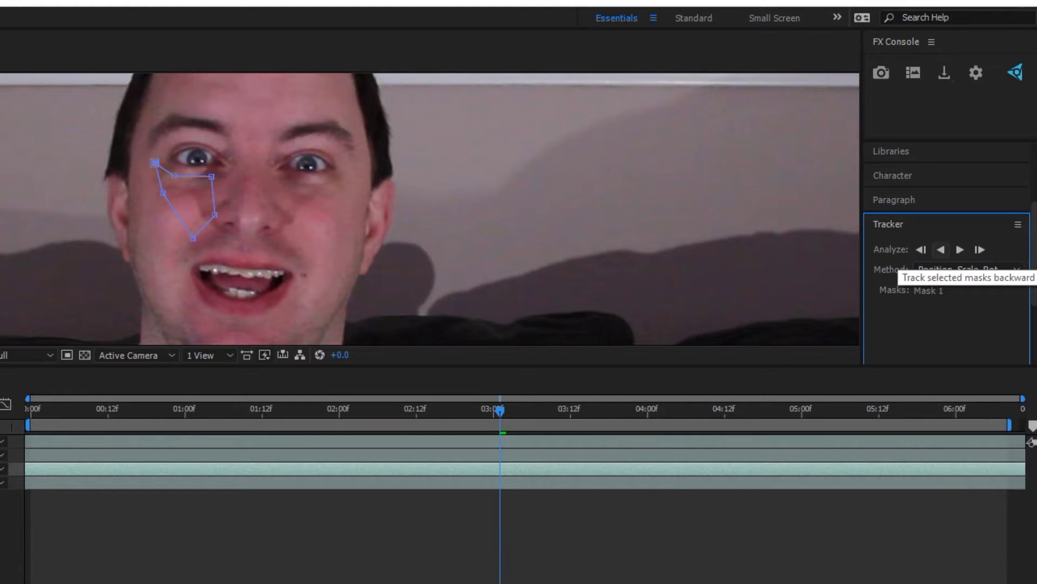
# Around 2:07, pull the stray points of the tracked mask back up to fit the area under the eye.
pyautogui.click(384, 409)
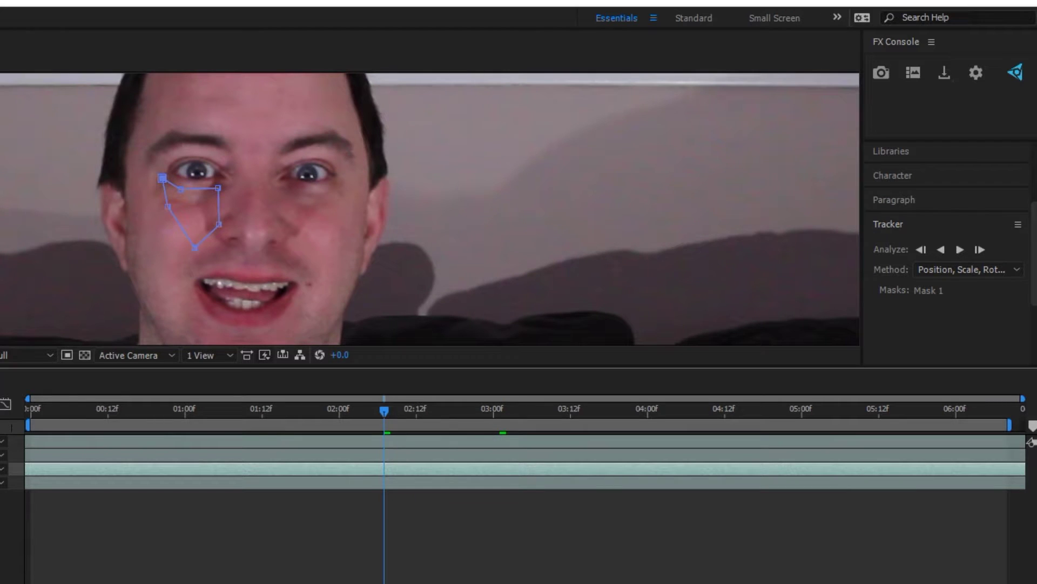
pyautogui.moveTo(384, 410)
pyautogui.mouseDown()
pyautogui.moveTo(333, 410)
pyautogui.moveTo(403, 410)
pyautogui.moveTo(378, 409)
pyautogui.mouseUp()
pyautogui.press('pagedown')
pyautogui.moveTo(194, 248); pyautogui.dragTo(224, 191)
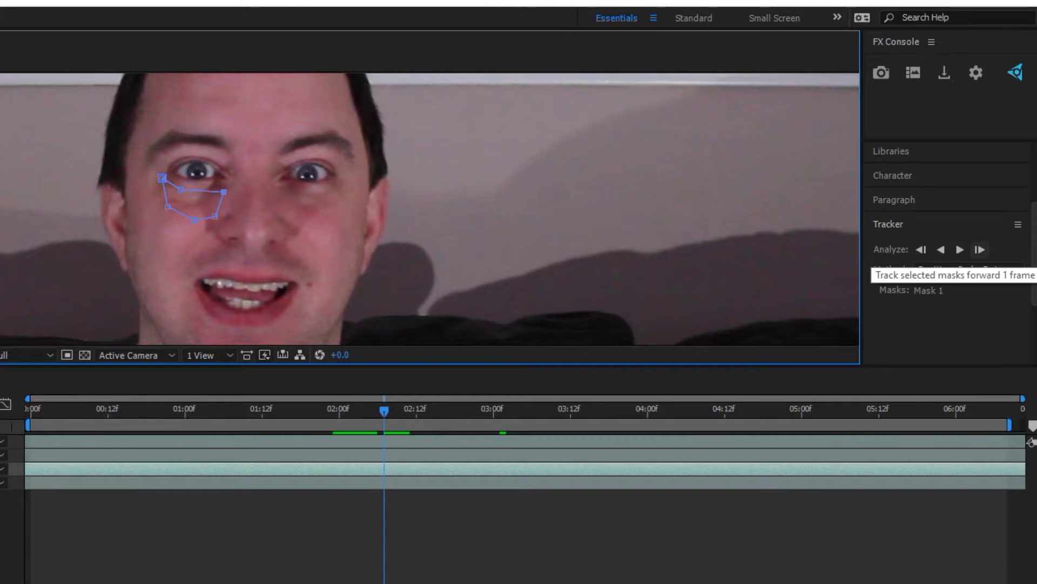
# Track the corrected mask forward, first frame by frame and then to the clip's end, and return to the first frame.
pyautogui.click(979, 249)
pyautogui.click(979, 249)
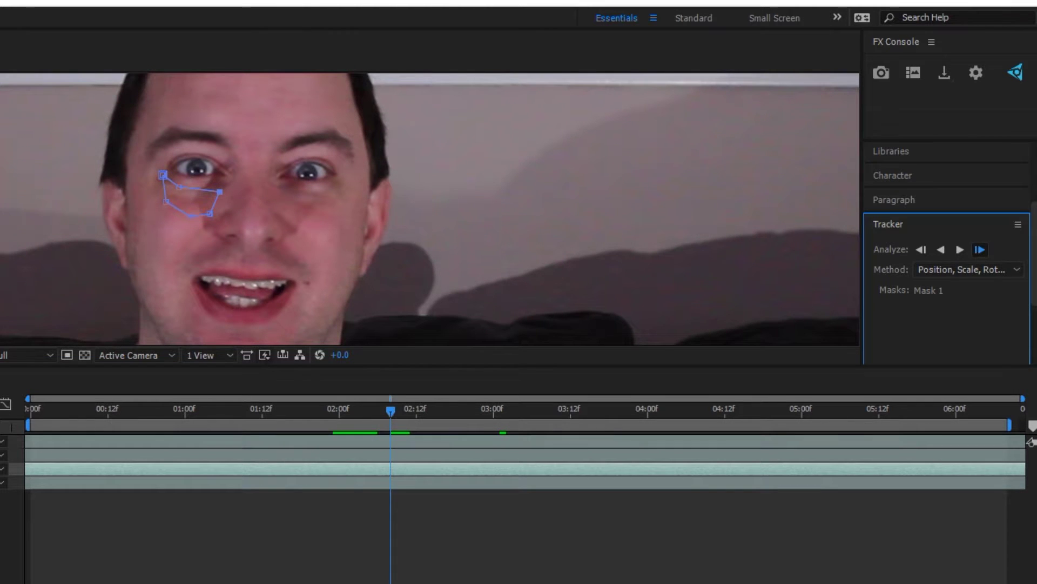
pyautogui.click(979, 249)
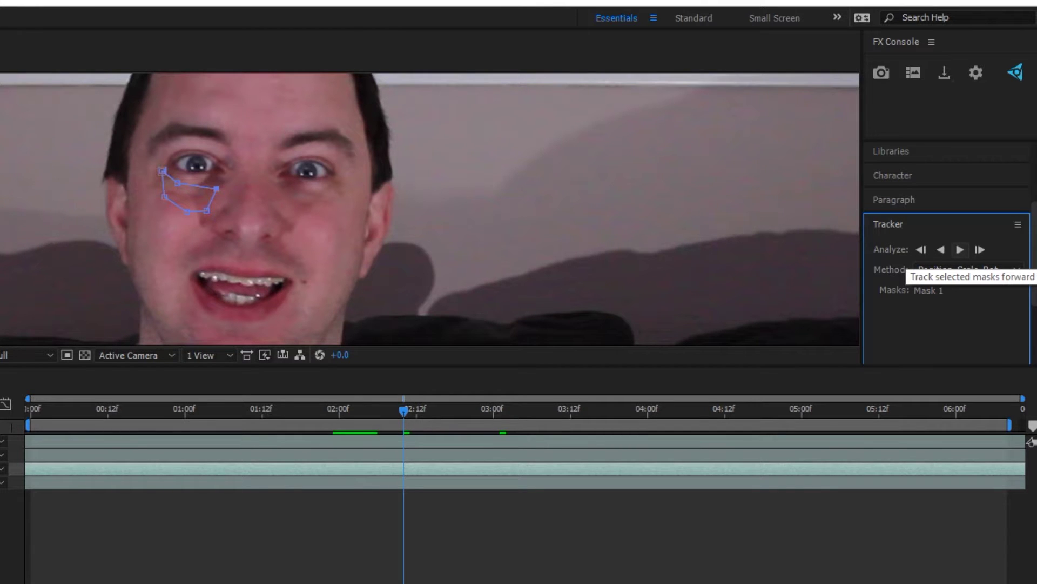
pyautogui.click(960, 249)
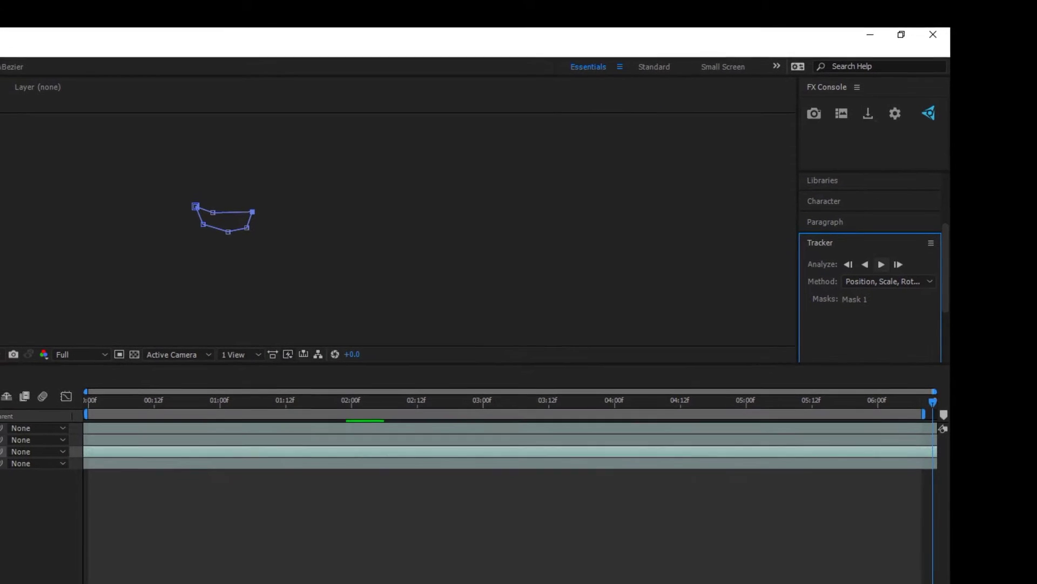
pyautogui.click(310, 395)
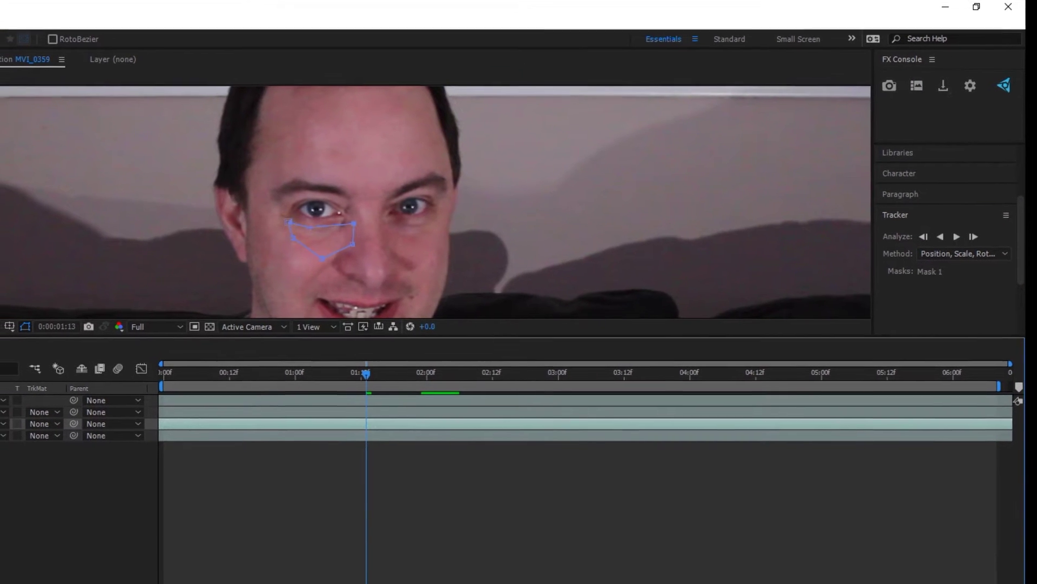
pyautogui.moveTo(379, 370); pyautogui.dragTo(176, 369)
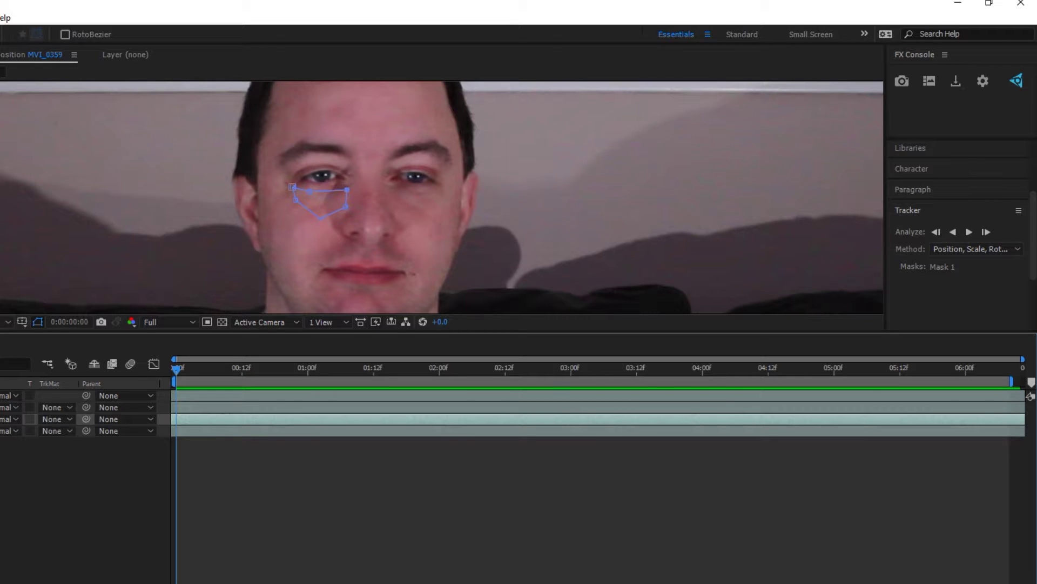
# Draw a second closed mask under the other eye and track it forward through the clip.
pyautogui.click(390, 183)
pyautogui.click(411, 188)
pyautogui.click(436, 189)
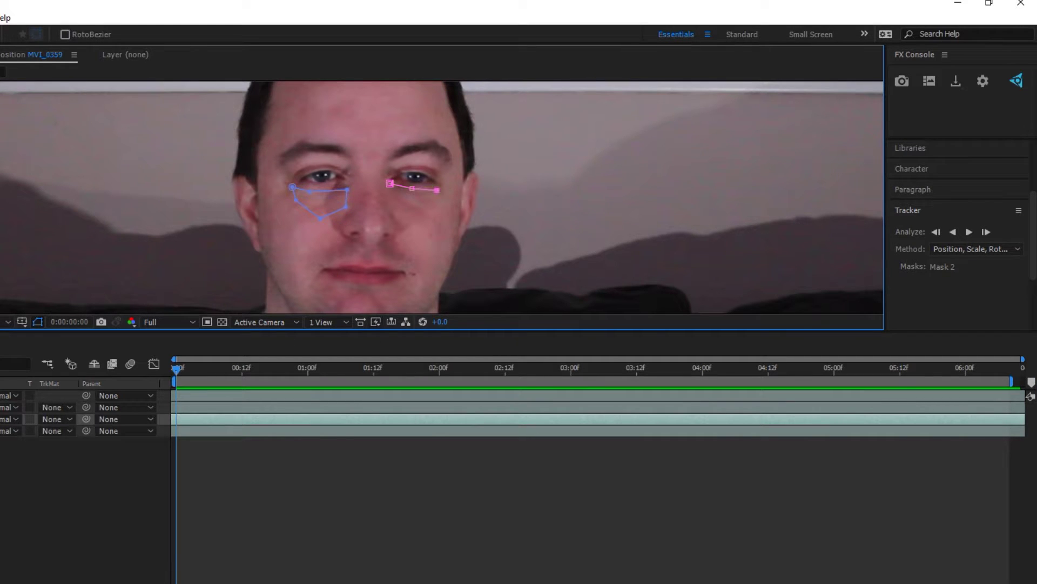
pyautogui.click(436, 198)
pyautogui.click(422, 205)
pyautogui.click(395, 200)
pyautogui.click(390, 183)
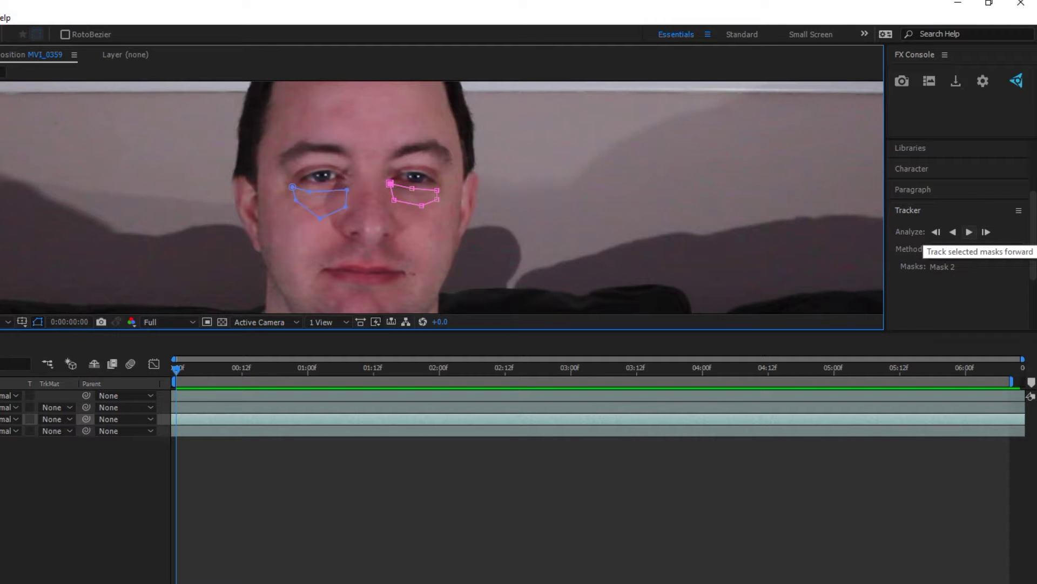
pyautogui.click(969, 232)
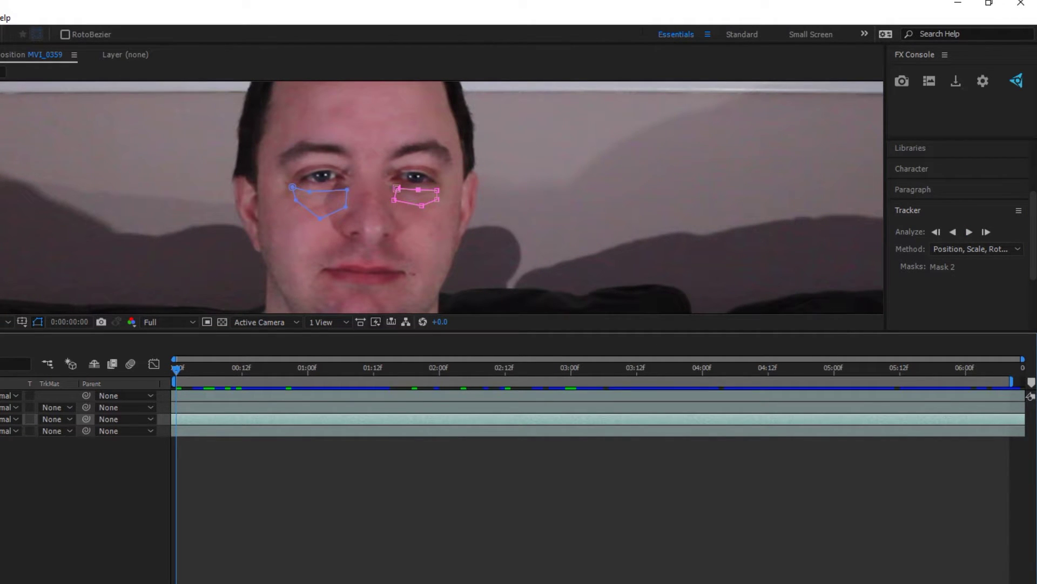
# At the first frame, draw a third closed mask around the forehead above the eyebrows.
pyautogui.press('space')
pyautogui.moveTo(416, 183); pyautogui.dragTo(427, 263)
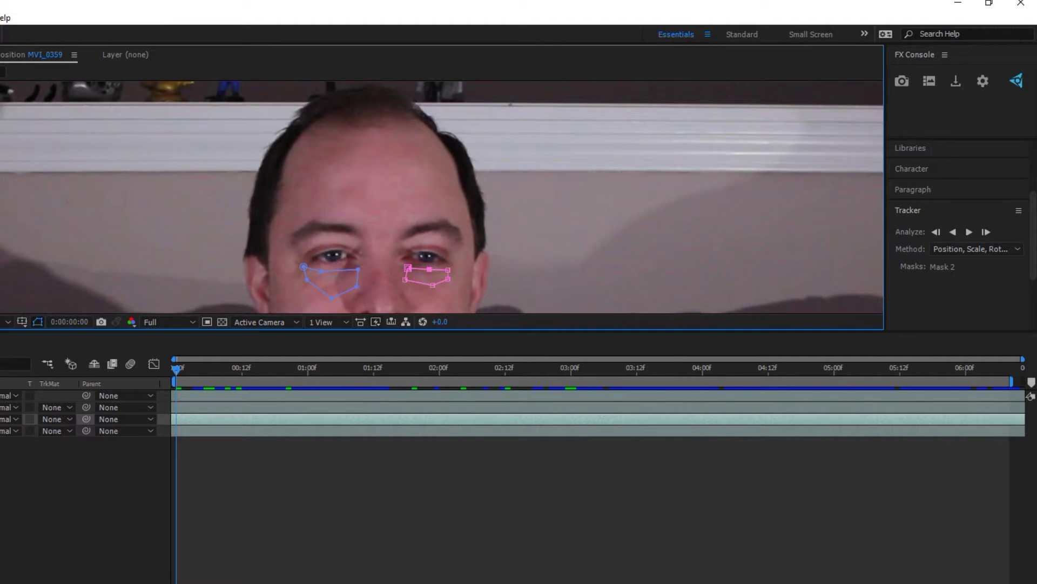
pyautogui.scroll(3, 415, 207)
pyautogui.scroll(-3, 415, 207)
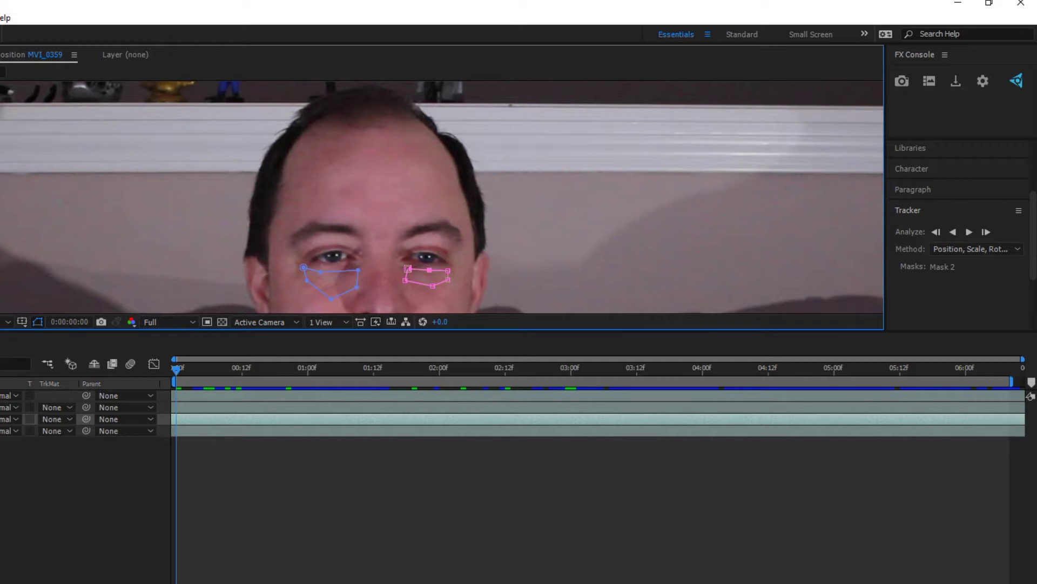
pyautogui.press('v')
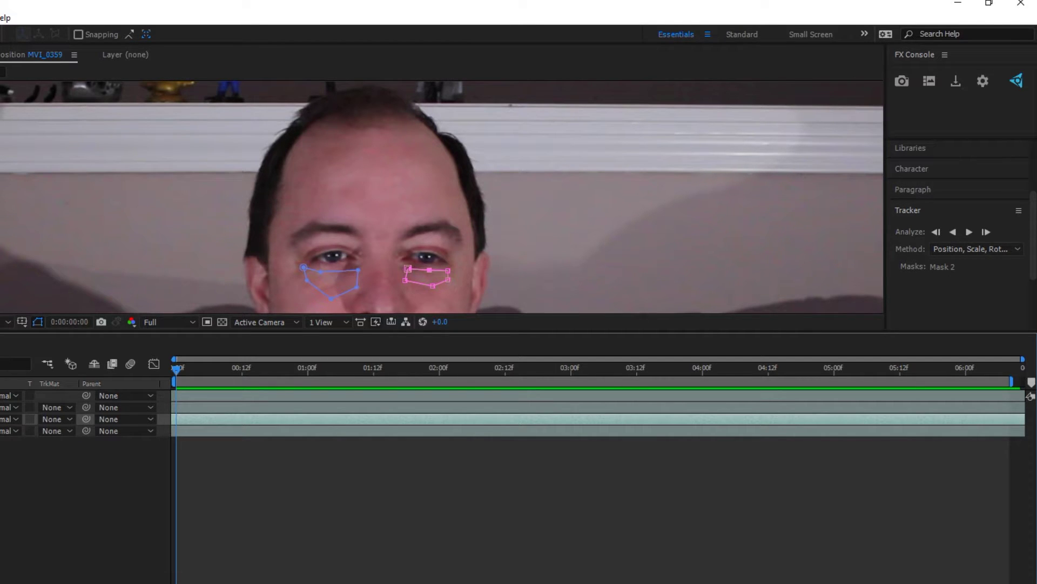
pyautogui.press('g')
pyautogui.click(316, 146)
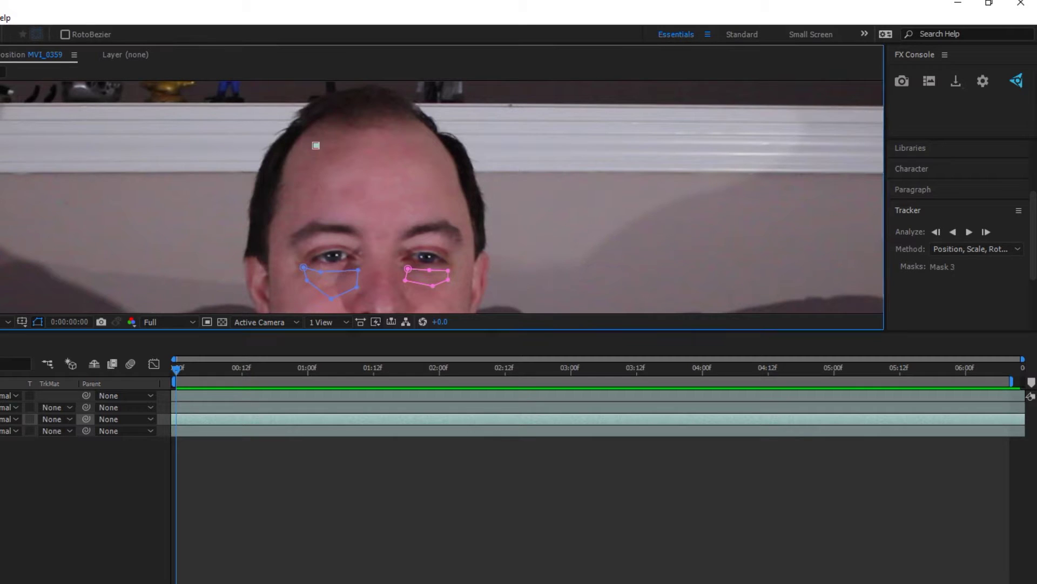
pyautogui.click(405, 145)
pyautogui.click(438, 162)
pyautogui.click(455, 203)
pyautogui.click(379, 207)
pyautogui.click(310, 206)
pyautogui.click(298, 184)
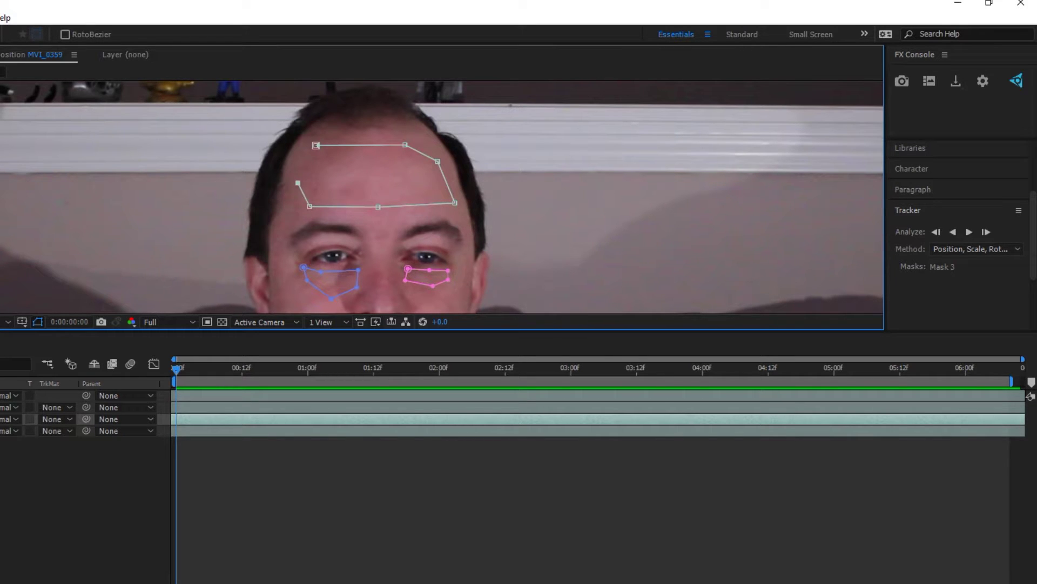
pyautogui.click(316, 146)
# Reshape the forehead mask to follow the hairline and dip between the eyebrows, and track it forward.
pyautogui.moveTo(406, 145); pyautogui.dragTo(416, 143)
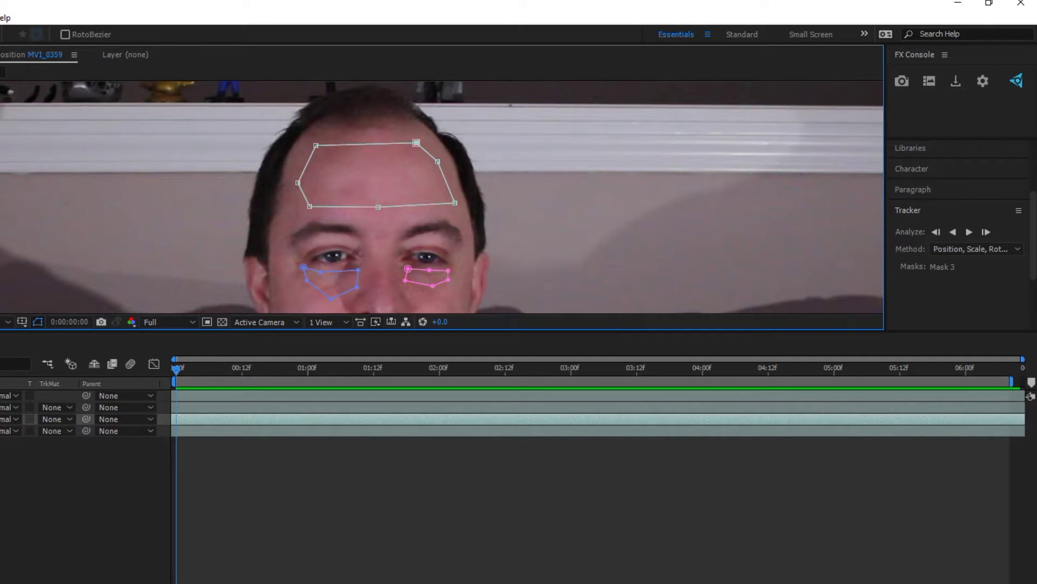
pyautogui.moveTo(316, 145); pyautogui.dragTo(320, 145)
pyautogui.click(354, 207)
pyautogui.moveTo(378, 207); pyautogui.dragTo(350, 214)
pyautogui.moveTo(415, 205); pyautogui.dragTo(446, 203)
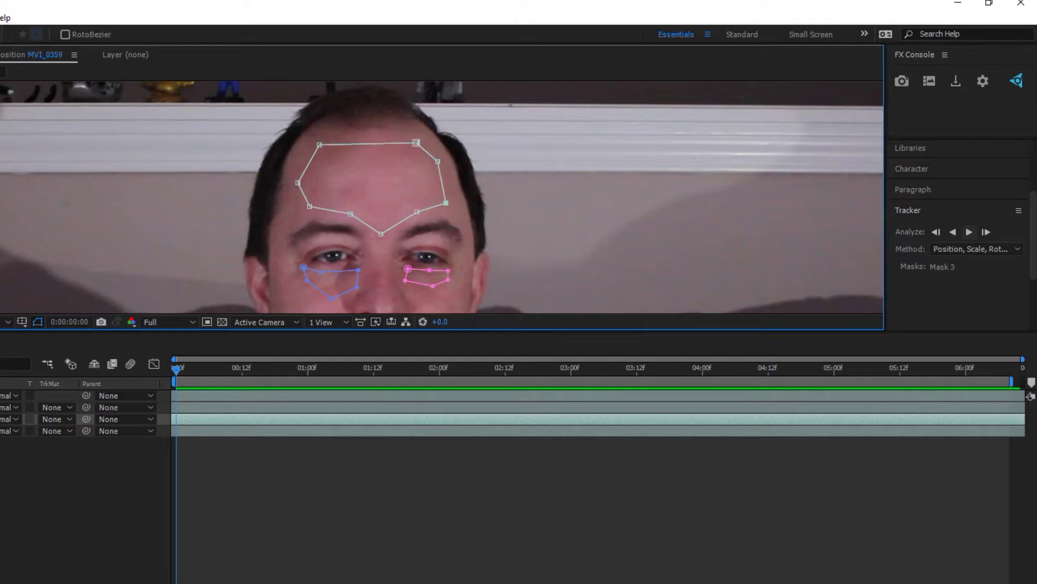
pyautogui.click(968, 231)
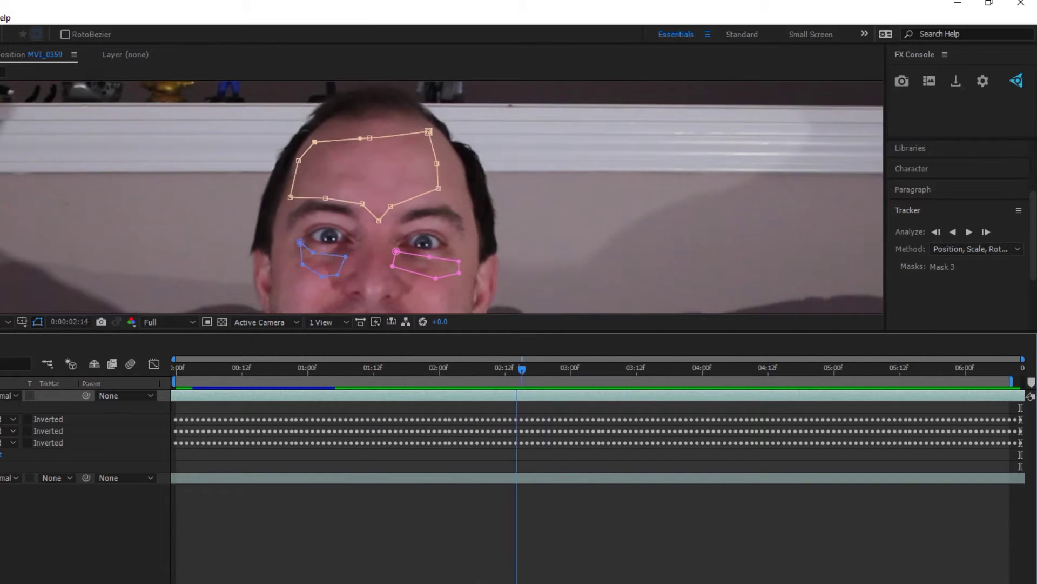
# At 0:00:02:04, set the mask feather to 13 pixels on Mask 3 and 17 pixels on Mask 2.
pyautogui.moveTo(543, 370); pyautogui.dragTo(461, 370)
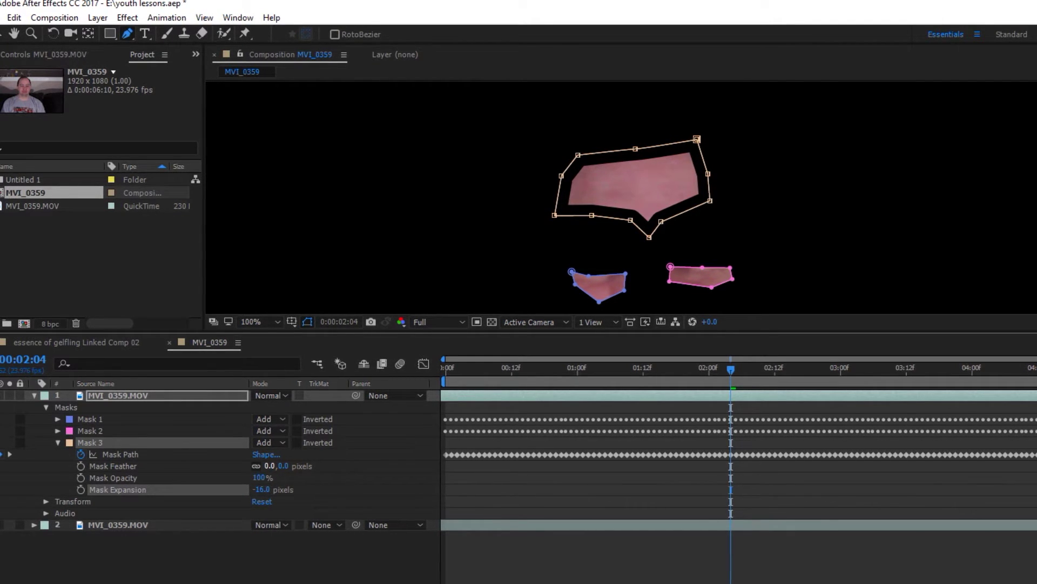
pyautogui.moveTo(268, 466); pyautogui.dragTo(278, 466)
pyautogui.click(60, 431)
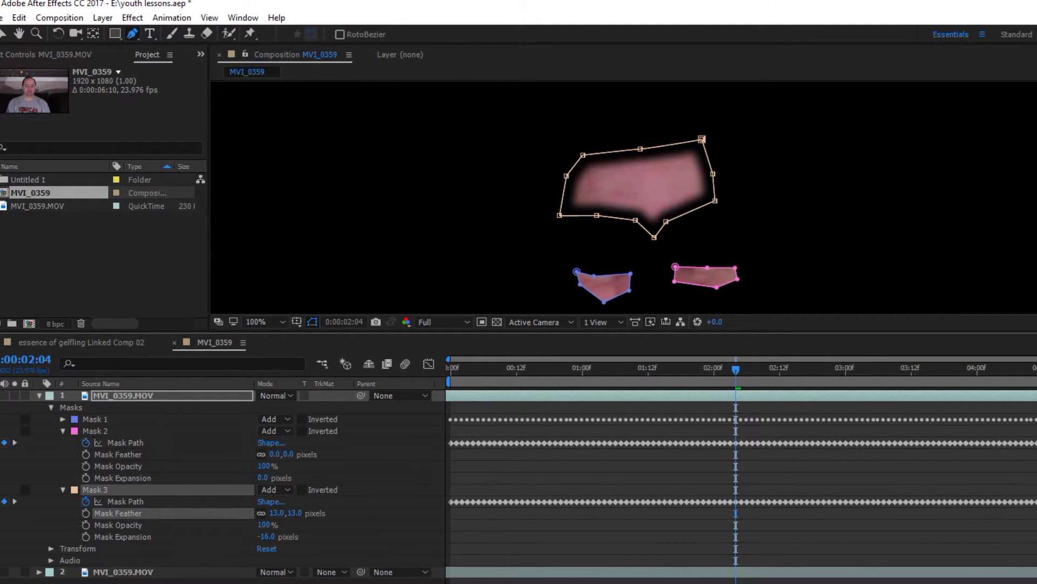
pyautogui.moveTo(275, 454); pyautogui.dragTo(287, 455)
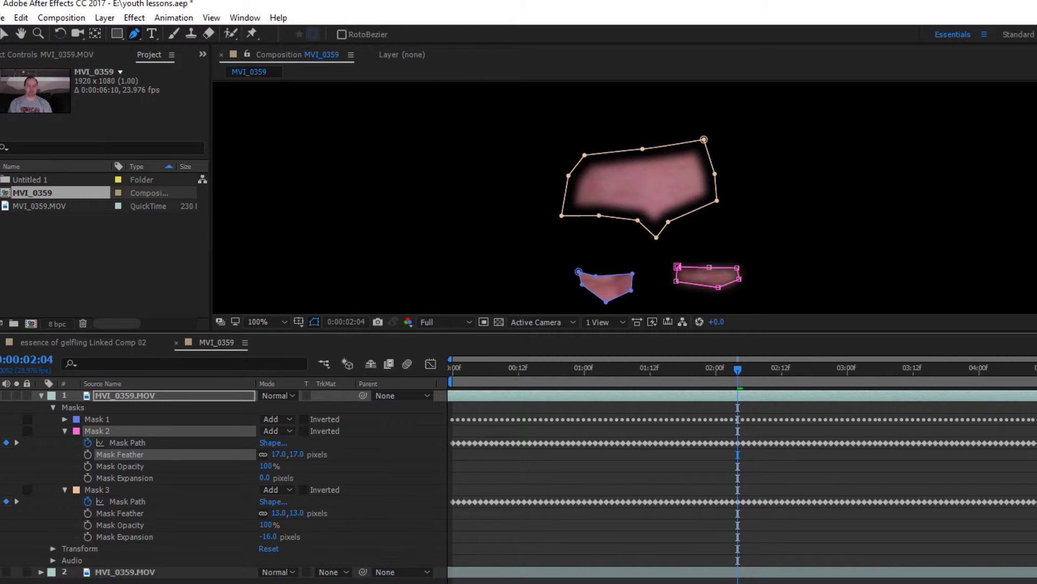
# Set Mask 1's feather to 23 pixels and show the full footage behind the masked areas again.
pyautogui.click(65, 419)
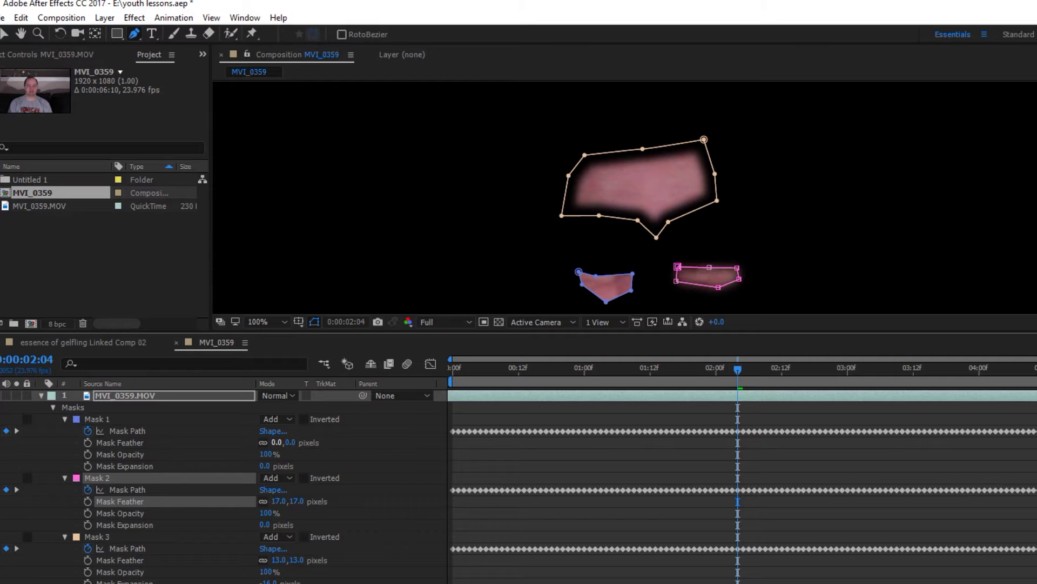
pyautogui.moveTo(277, 442); pyautogui.dragTo(279, 442)
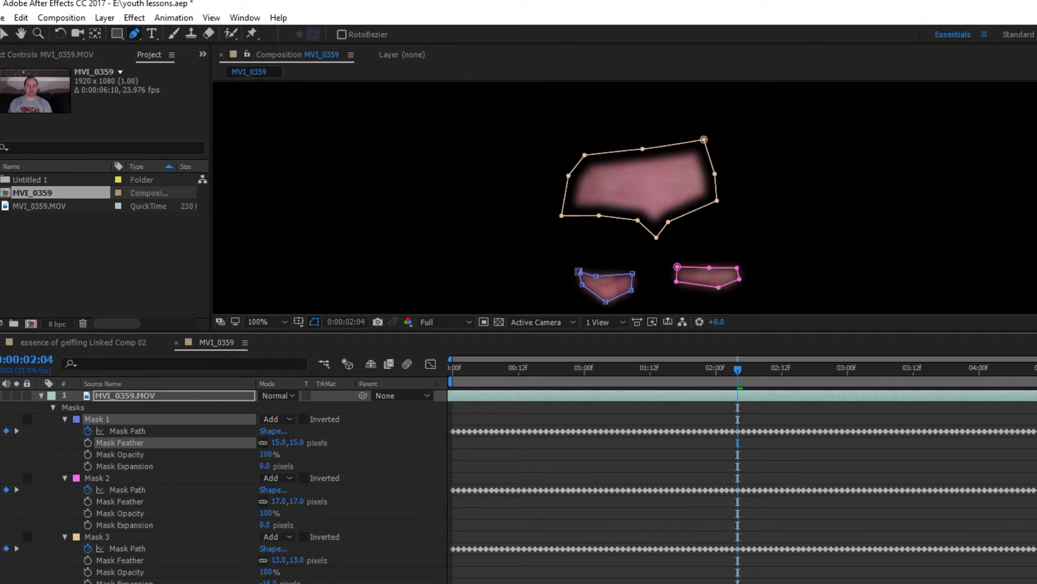
pyautogui.moveTo(278, 442); pyautogui.dragTo(283, 442)
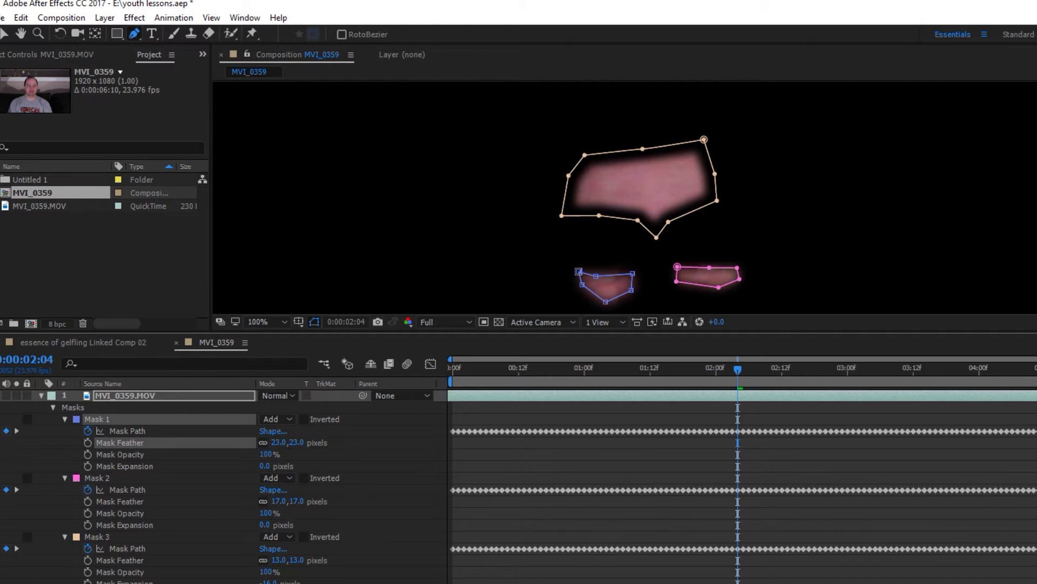
pyautogui.click(1, 582)
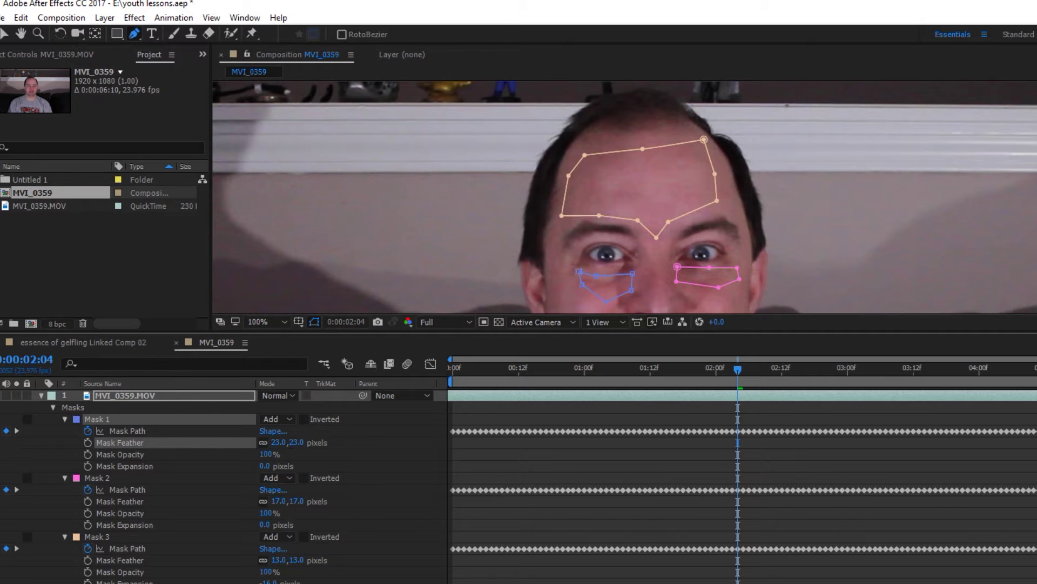
# Apply the Box Blur effect to the masked top footage layer and set its blur radius to 31.
pyautogui.click(125, 395)
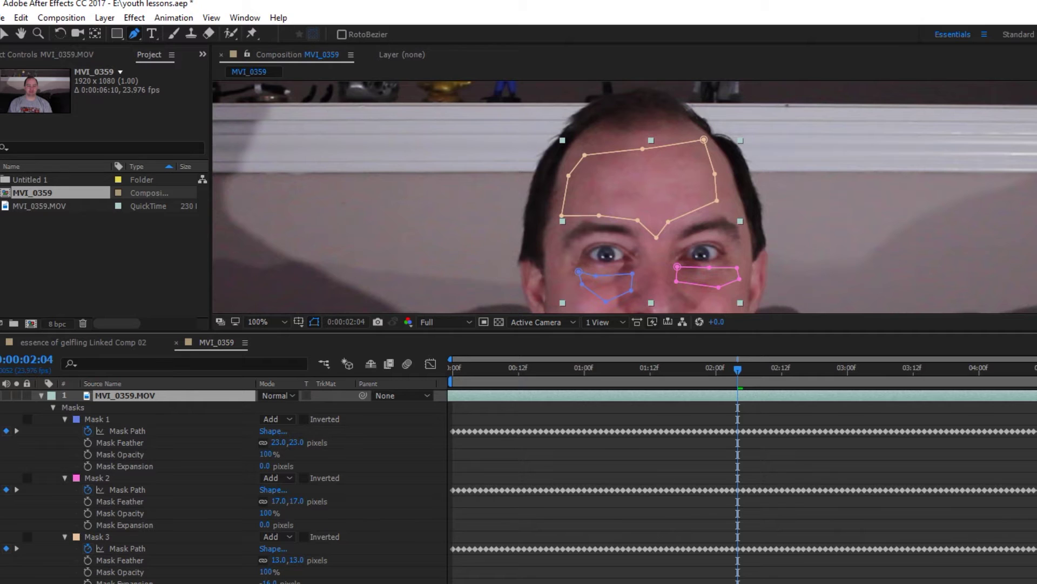
pyautogui.hotkey('ctrl', 'space')
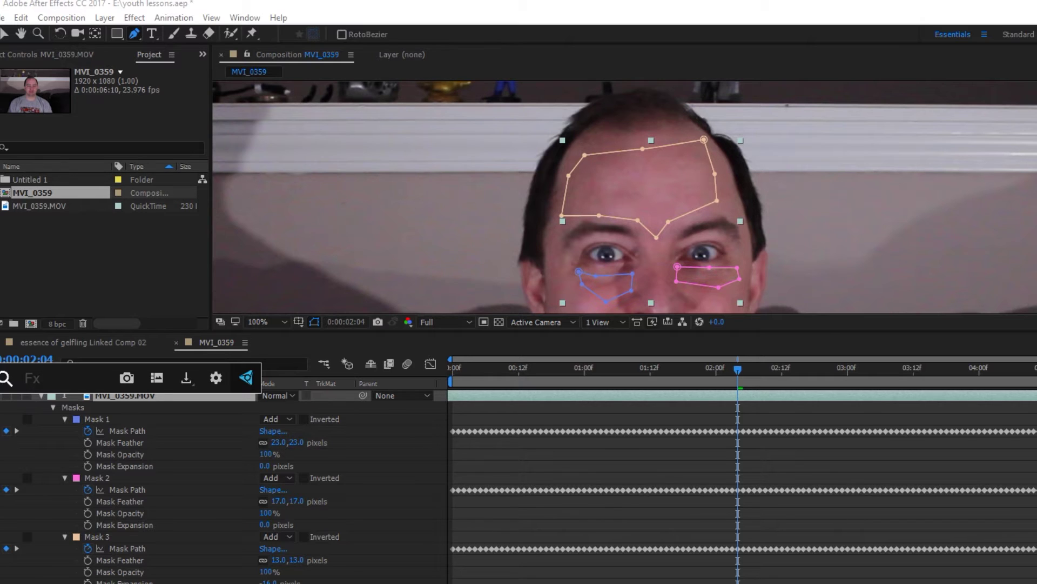
pyautogui.write('blo')
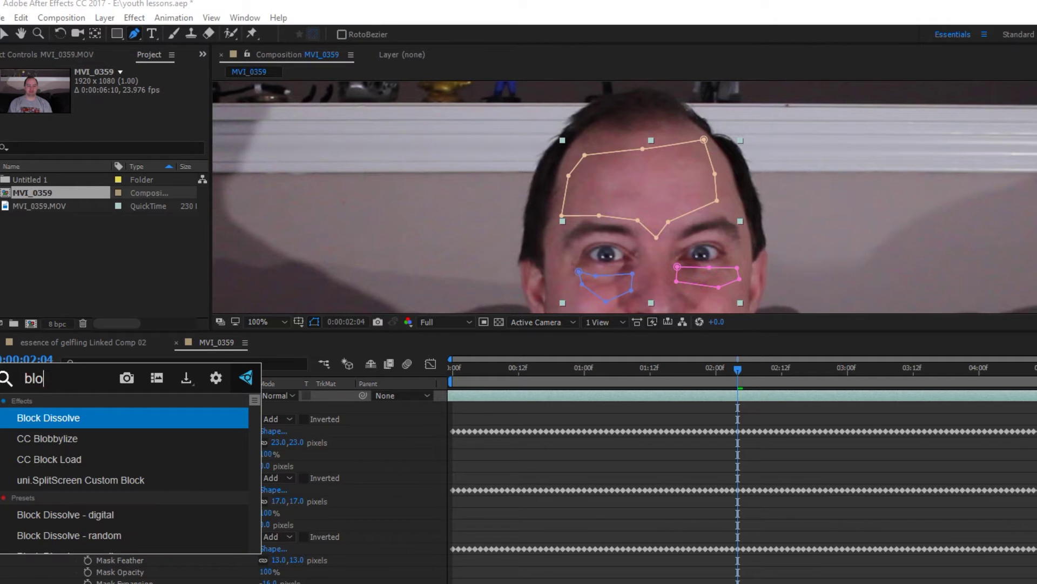
pyautogui.press('BackSpace')
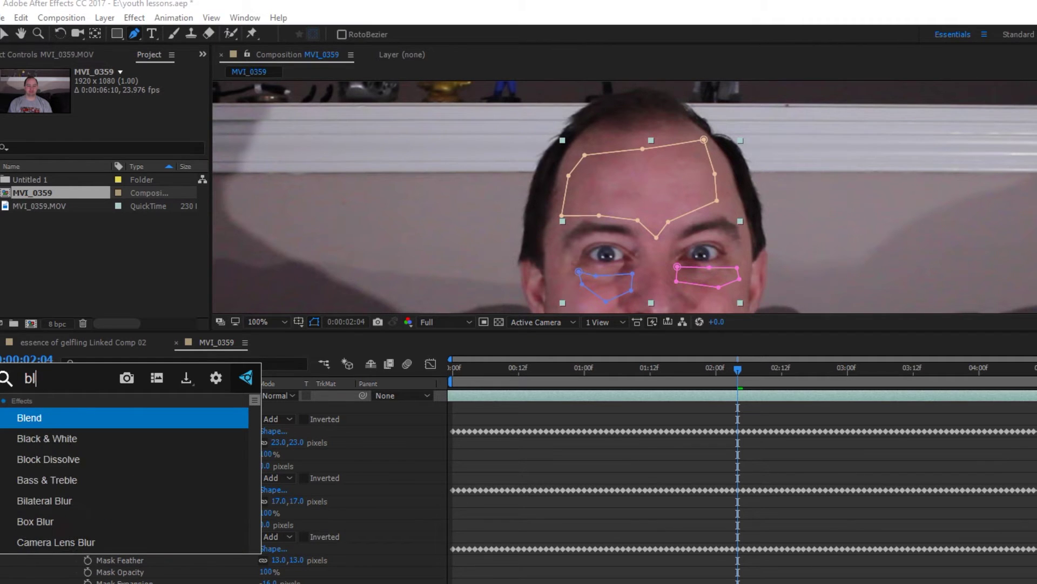
pyautogui.write('ur')
pyautogui.press('Down')
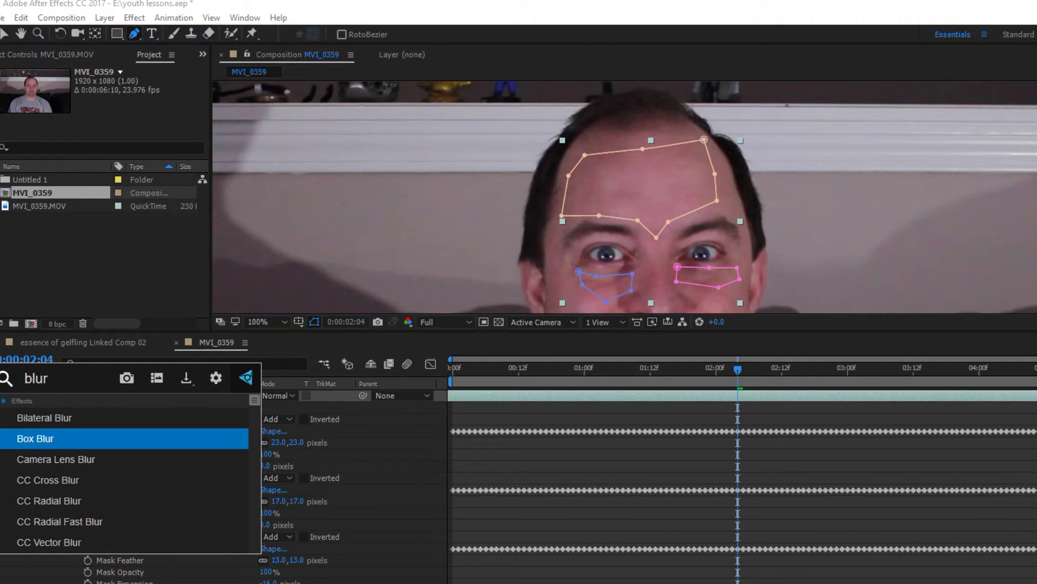
pyautogui.press('Return')
pyautogui.press('v')
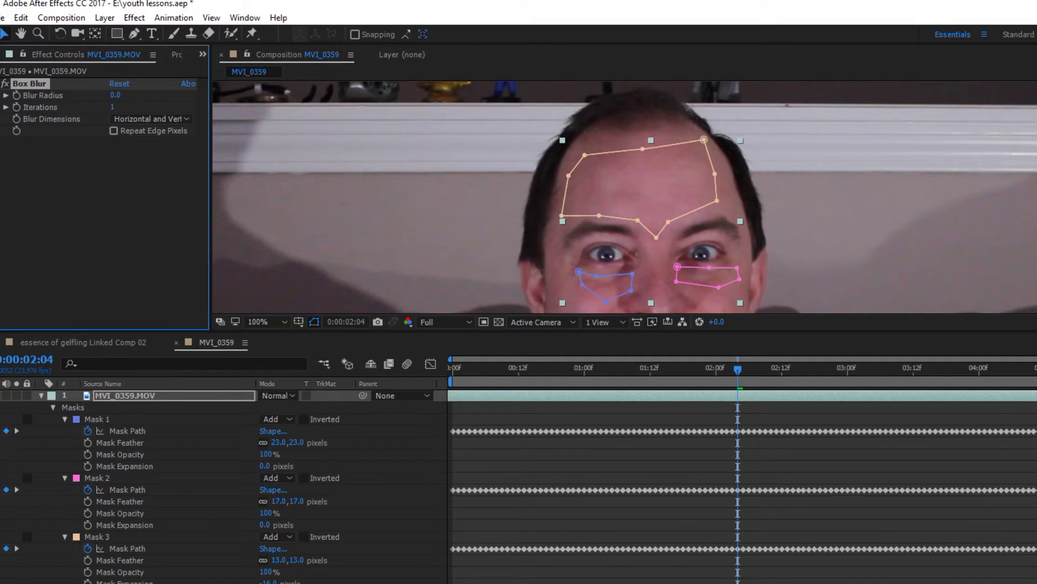
pyautogui.moveTo(115, 95); pyautogui.dragTo(124, 95)
pyautogui.click(117, 95)
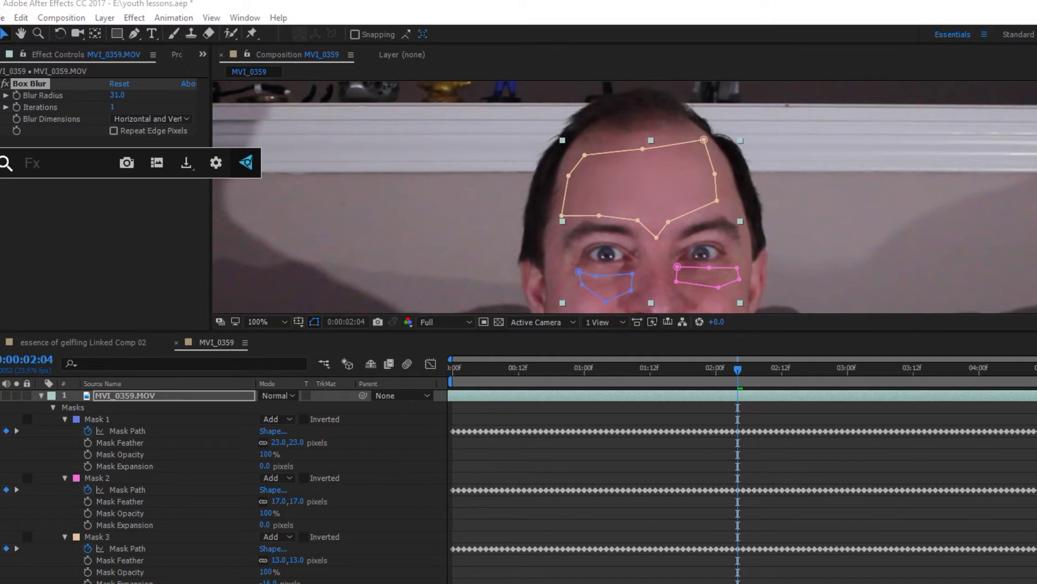
# Add the Match Grain effect to the masked layer with Final Output viewing mode and the second MVI_0359.MOV layer as noise source.
pyautogui.write('grain')
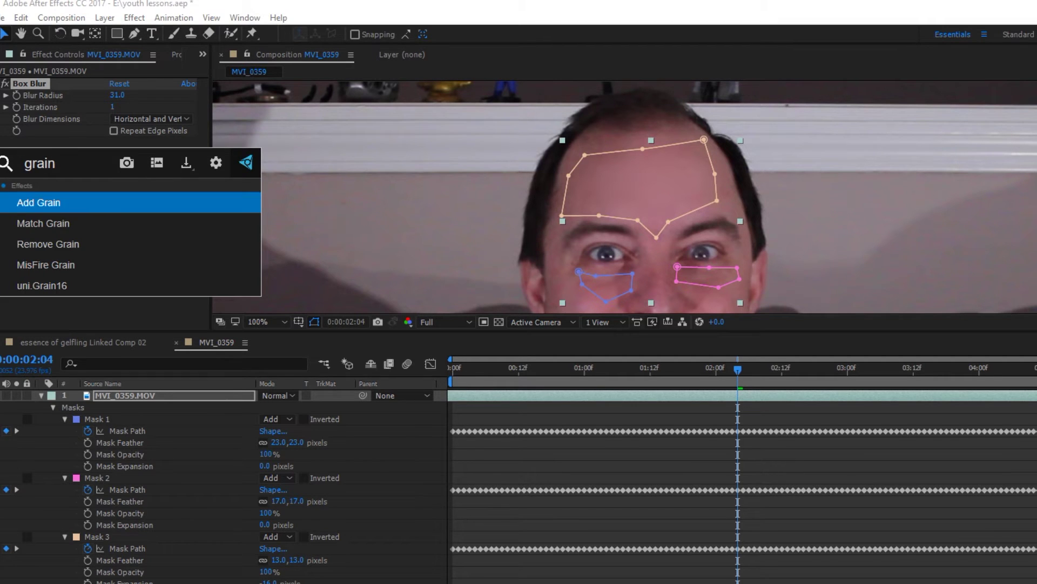
pyautogui.press('Down')
pyautogui.press('Return')
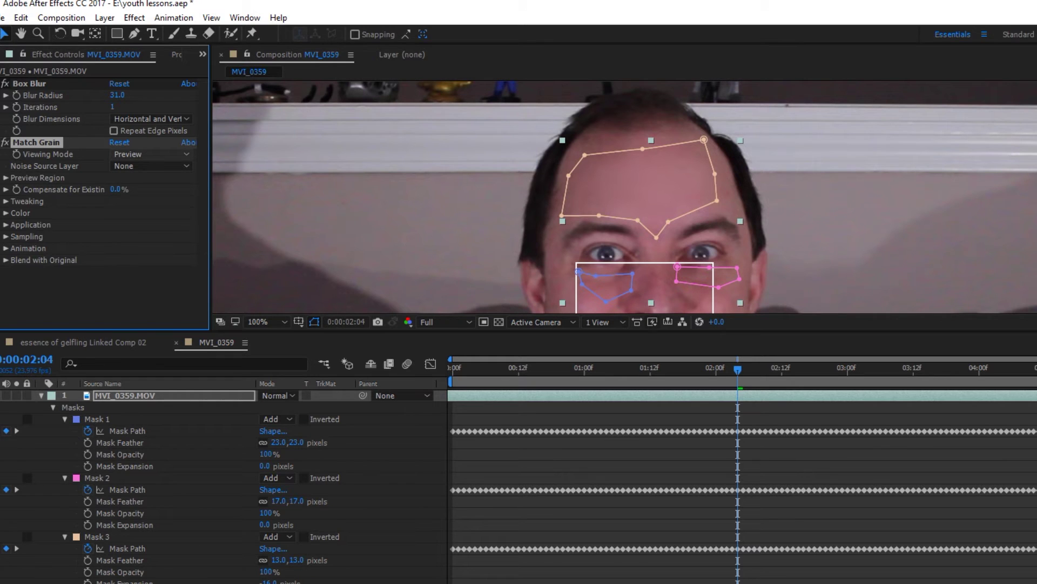
pyautogui.click(151, 154)
pyautogui.click(157, 230)
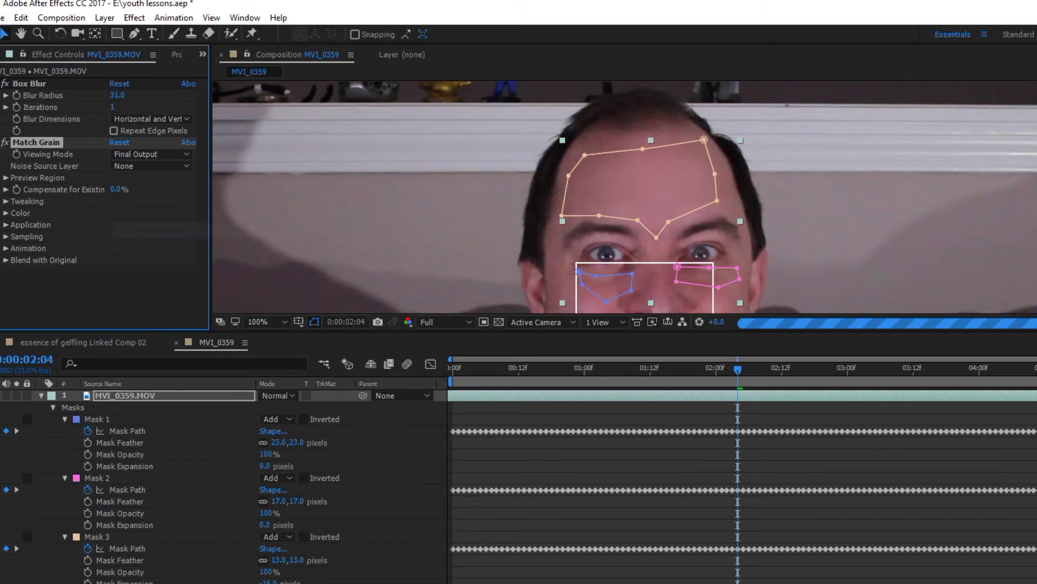
pyautogui.scroll(-1, 665, 198)
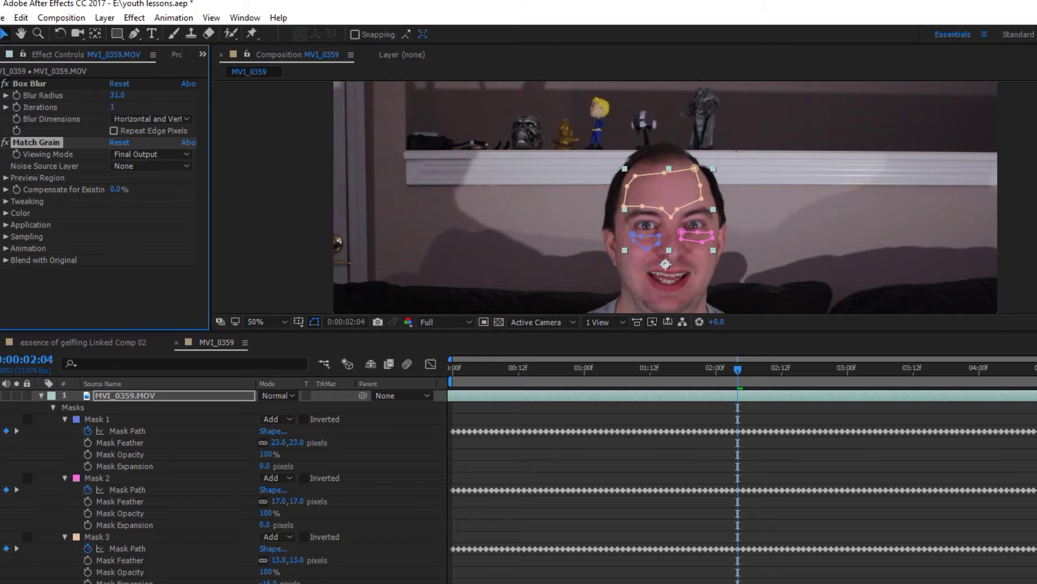
pyautogui.click(151, 166)
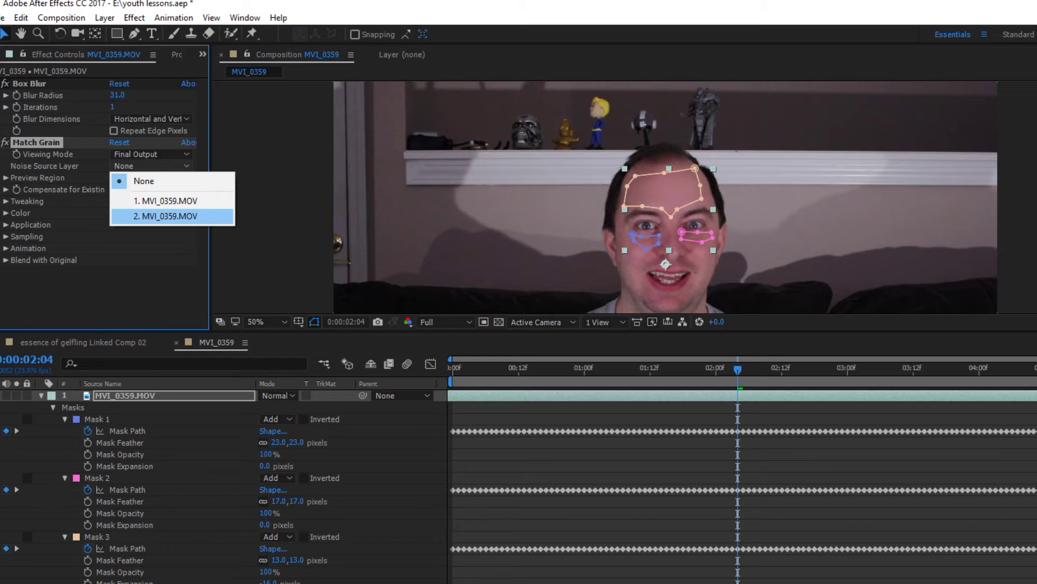
pyautogui.click(165, 216)
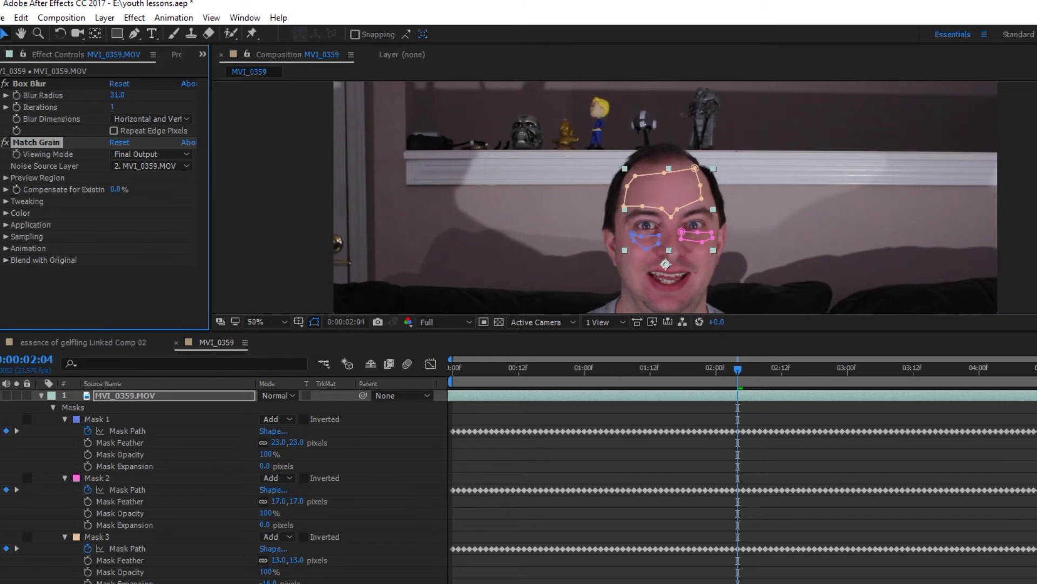
# Rename the masked top layer as mask and the full footage layer beneath it as face.
pyautogui.rightClick(125, 395)
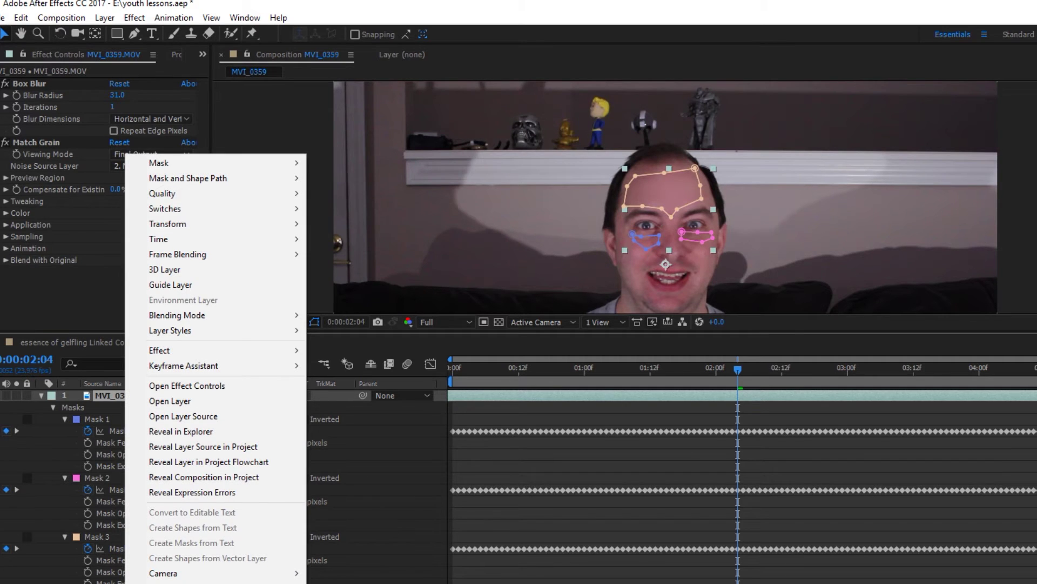
pyautogui.press('Escape')
pyautogui.press('Return')
pyautogui.write('mask')
pyautogui.press('Return')
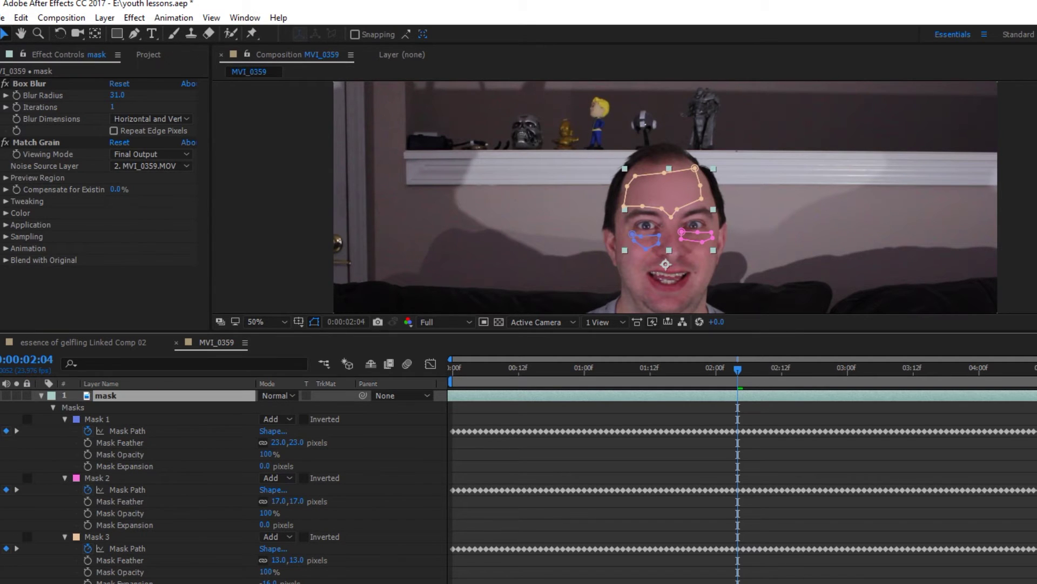
pyautogui.rightClick(128, 583)
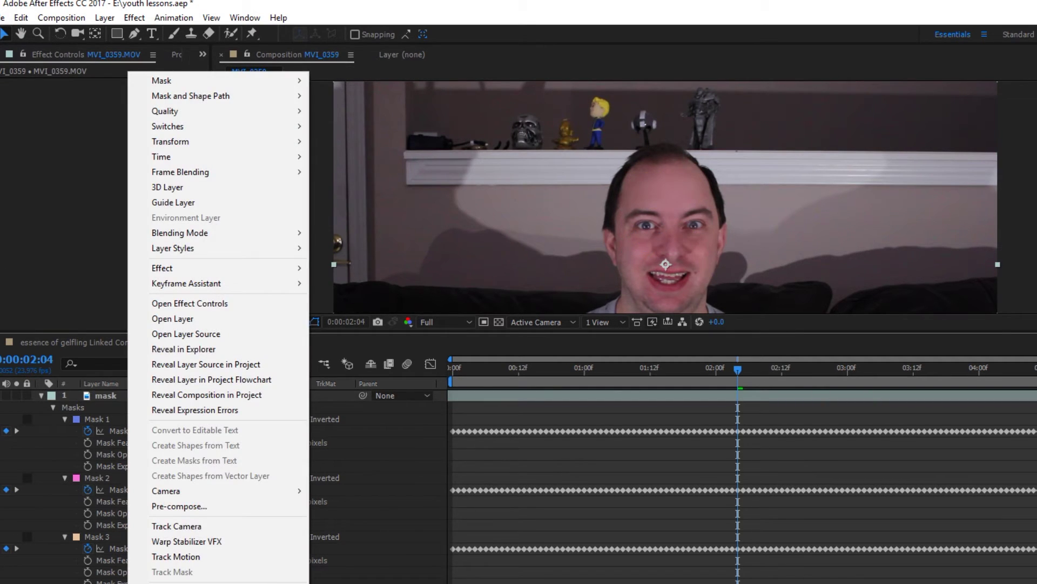
pyautogui.press('Escape')
pyautogui.write('face')
pyautogui.press('Return')
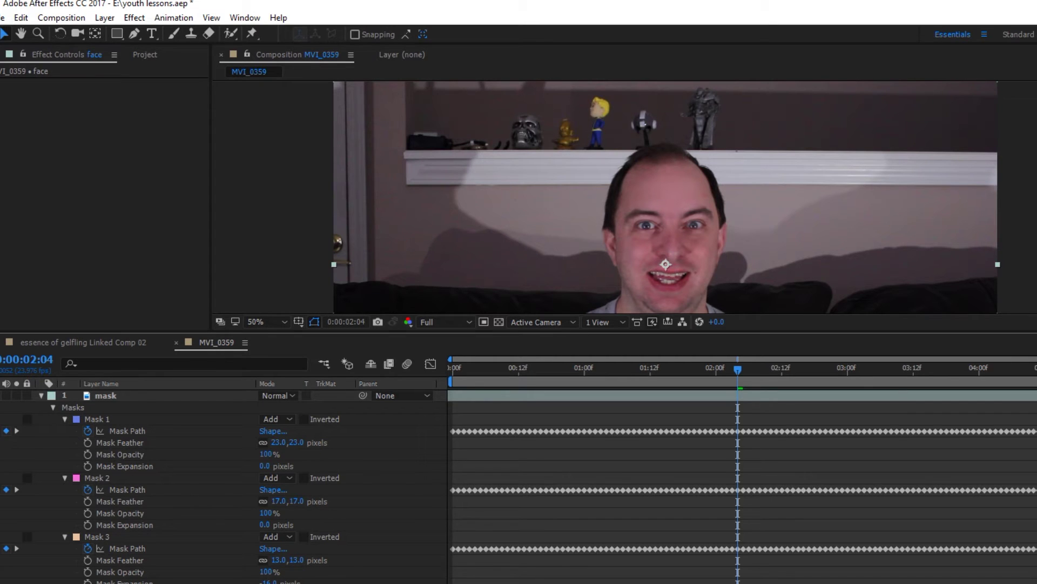
# Reduce the Box Blur radius on the mask layer to 14, judging the forehead skin up close.
pyautogui.click(106, 395)
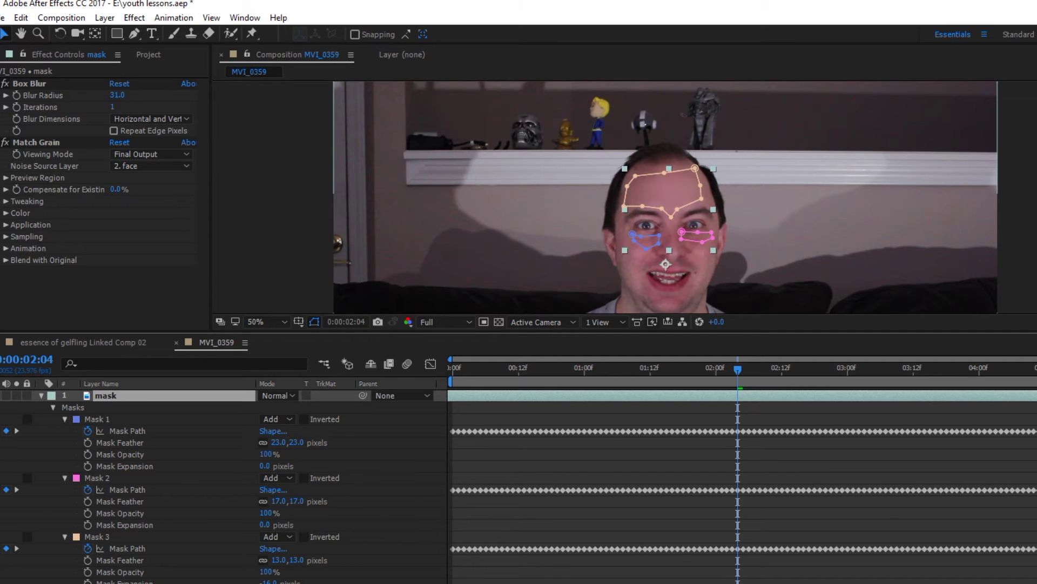
pyautogui.scroll(2, 686, 197)
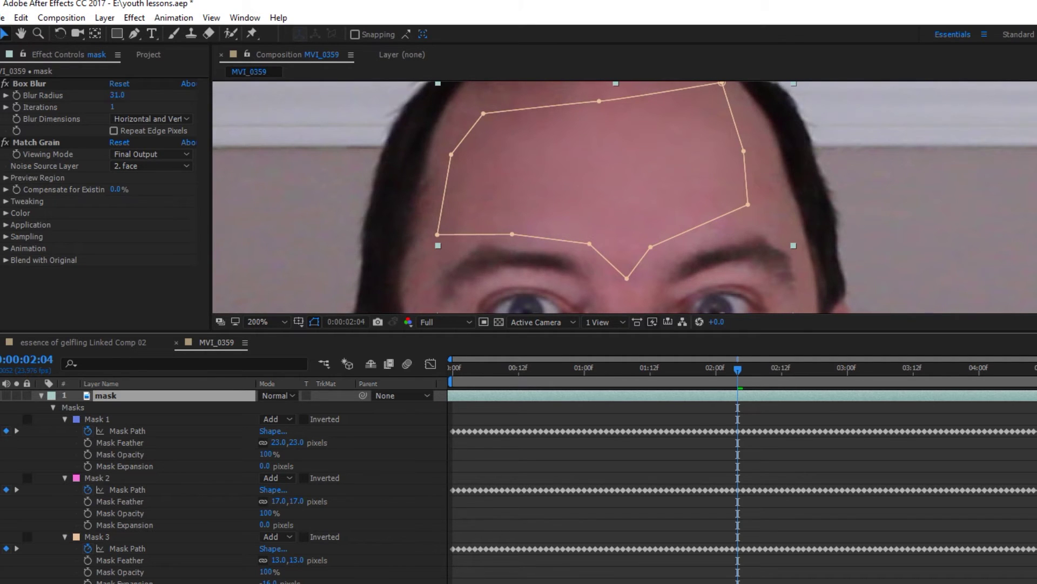
pyautogui.moveTo(118, 96)
pyautogui.mouseDown()
pyautogui.moveTo(89, 95)
pyautogui.moveTo(125, 95)
pyautogui.moveTo(108, 95)
pyautogui.mouseUp()
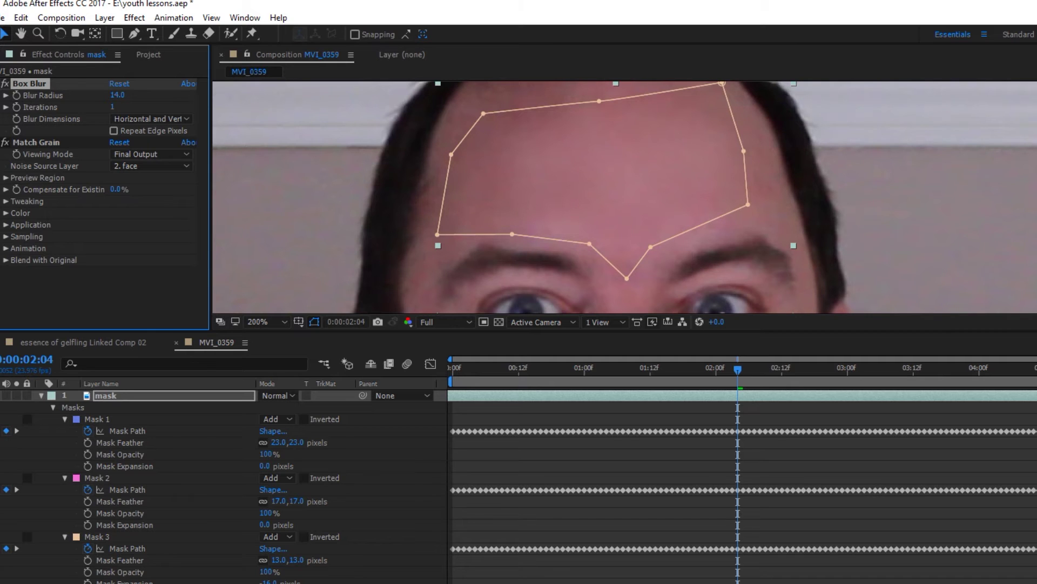
# Compare the forehead close up with Match Grain and with Box Blur switched off and on again.
pyautogui.click(4, 142)
pyautogui.click(5, 142)
pyautogui.click(5, 142)
pyautogui.click(4, 142)
pyautogui.click(4, 83)
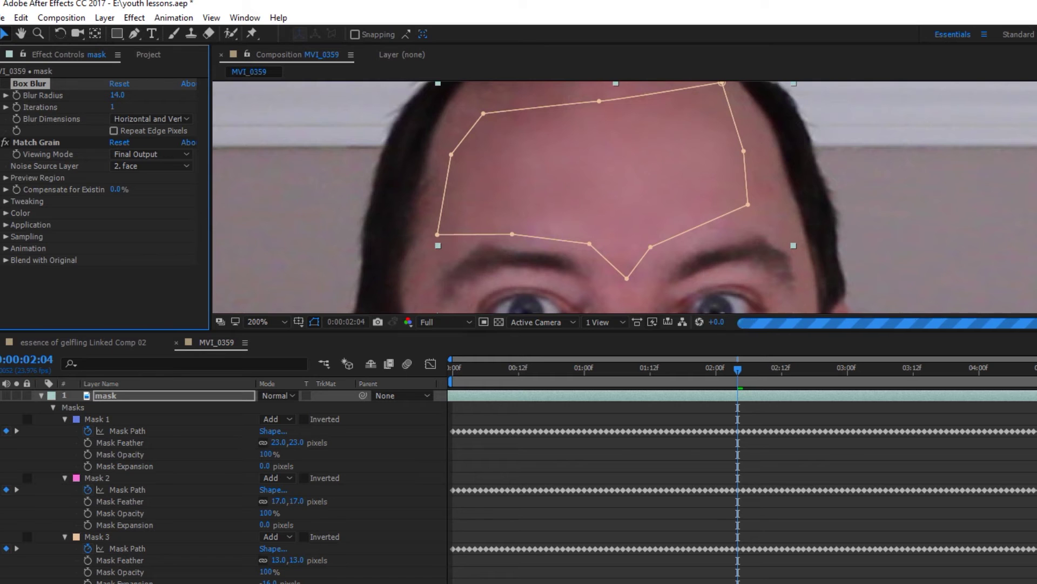
pyautogui.click(5, 84)
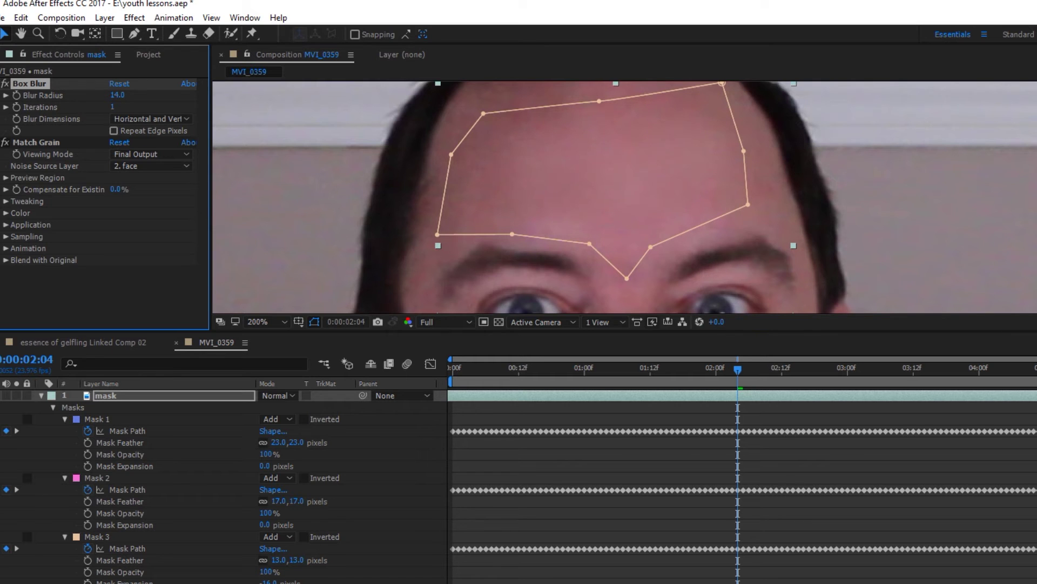
# Fit the whole frame in the viewer, deselect the layer and compare the face with Box Blur off and on.
pyautogui.scroll(-2, 624, 197)
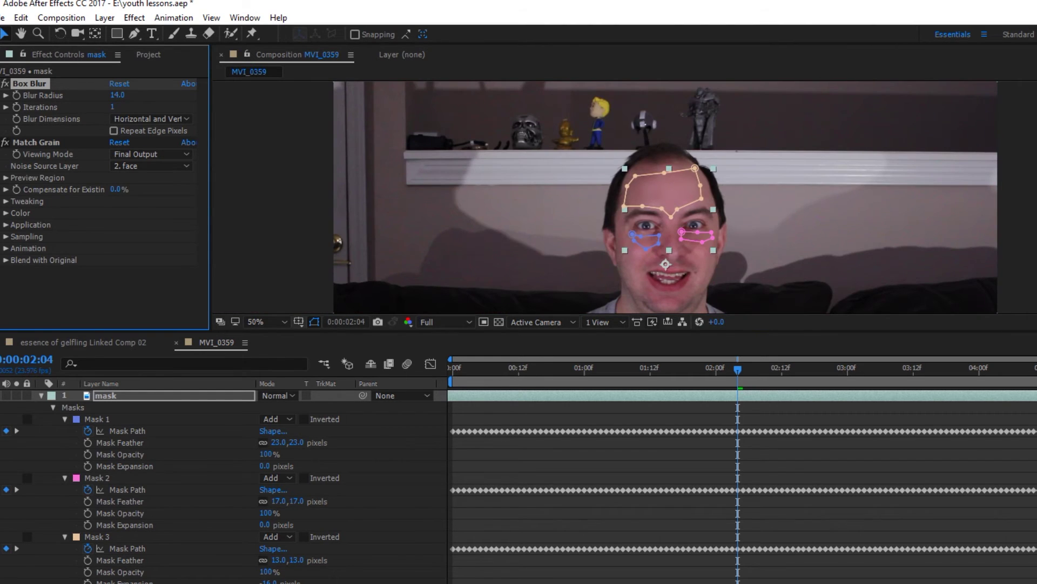
pyautogui.click(265, 321)
pyautogui.click(292, 353)
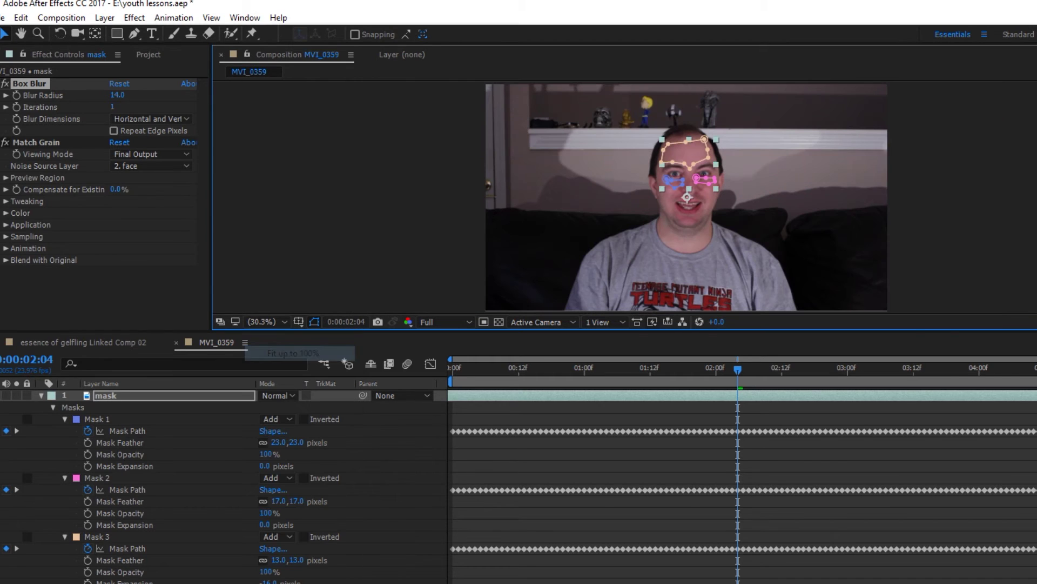
pyautogui.click(937, 205)
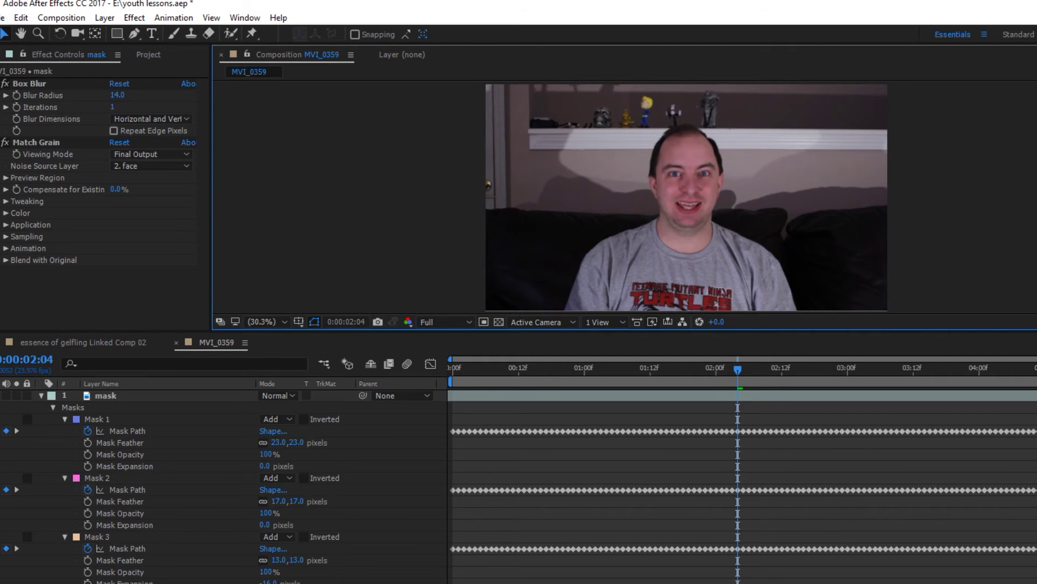
pyautogui.click(5, 84)
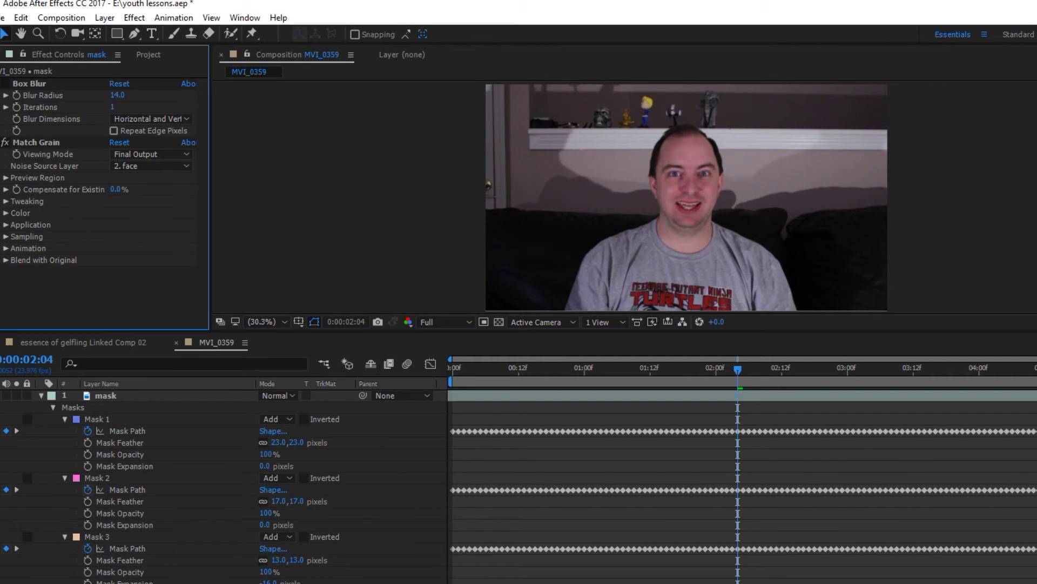
pyautogui.click(5, 83)
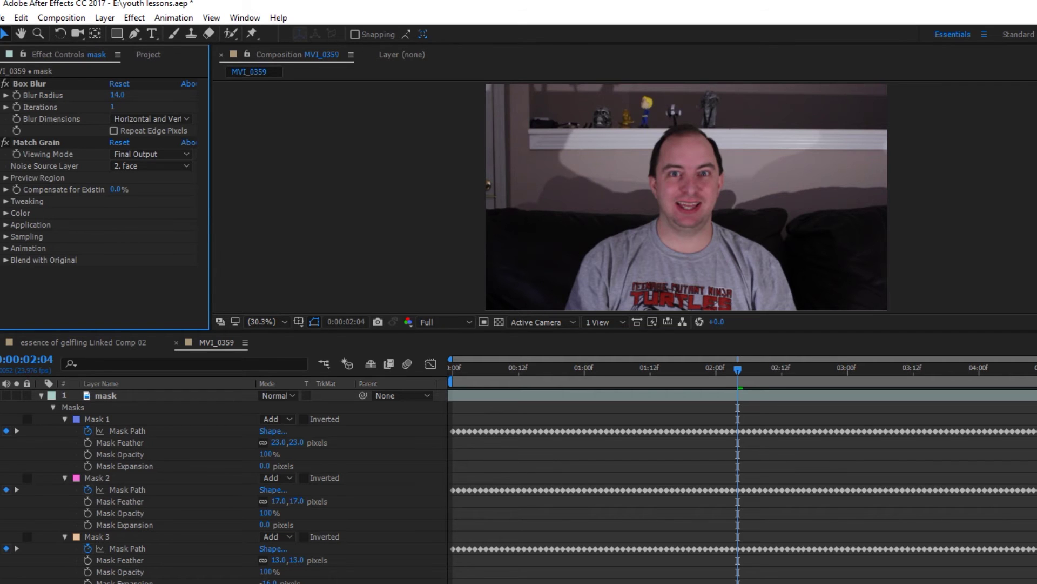